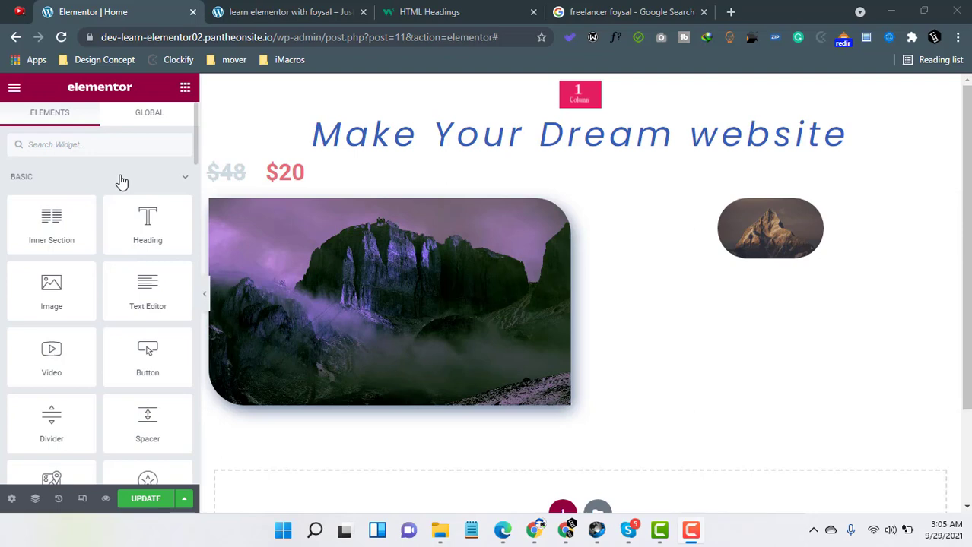
# Step: Delete the existing heading, price and image sections from the page
pyautogui.click(597, 148)
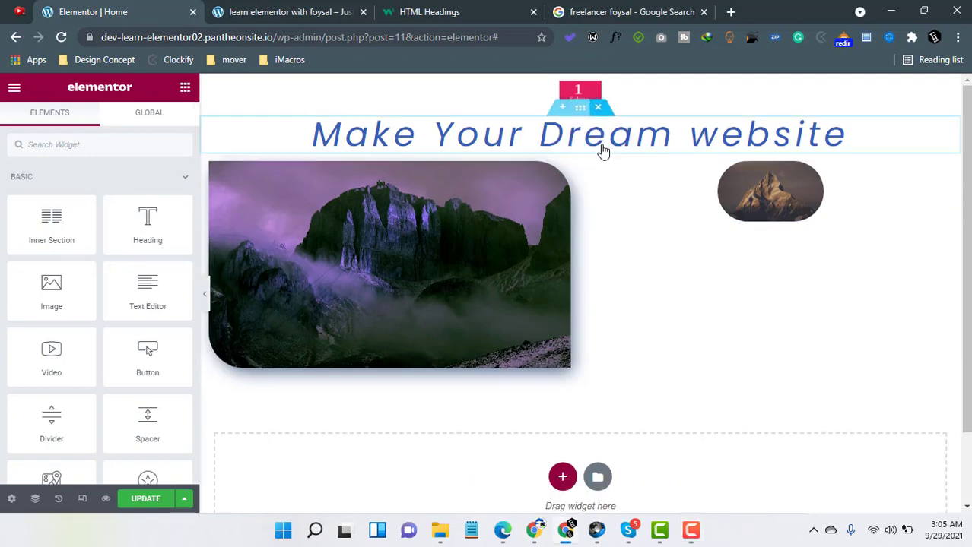
pyautogui.click(598, 107)
pyautogui.click(597, 107)
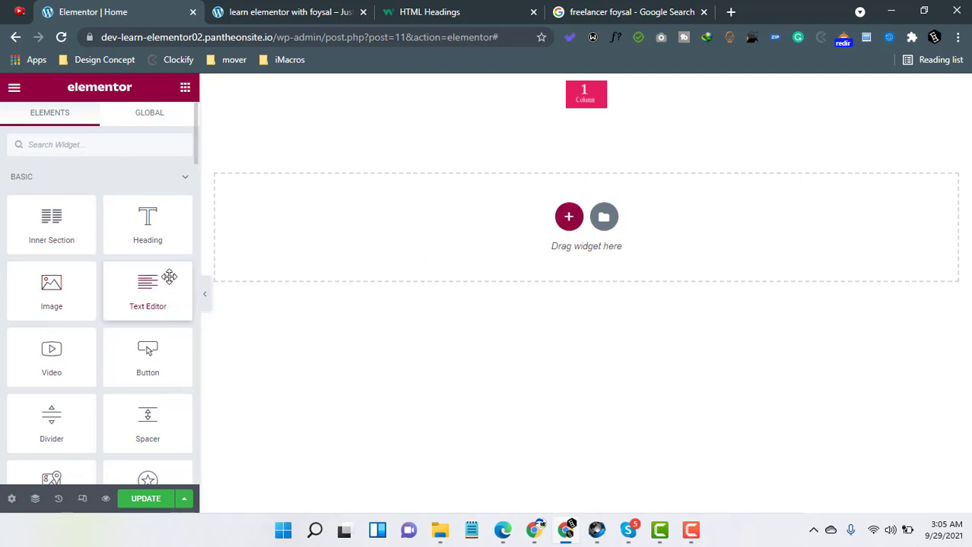
# Step: Add a one-column section to the empty page and place a Text Editor widget in it
pyautogui.click(568, 217)
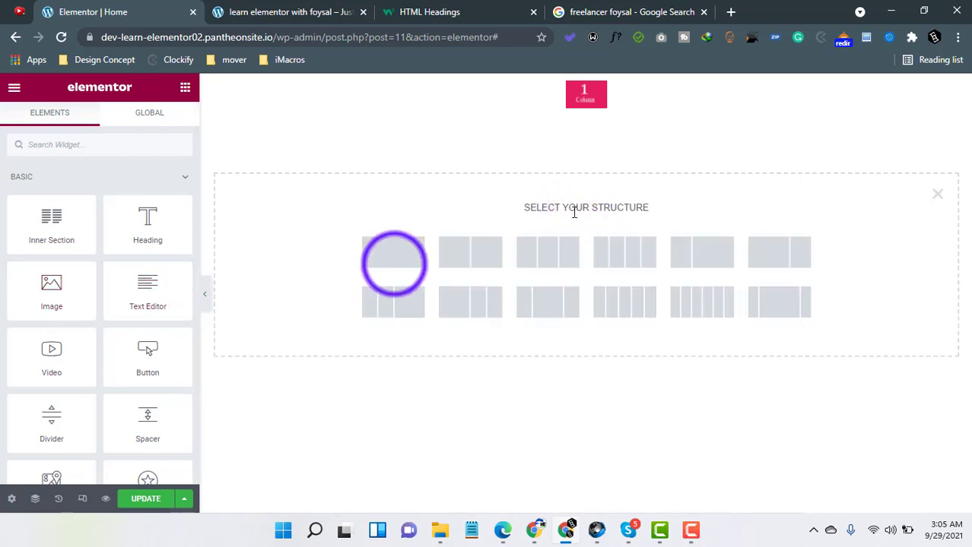
pyautogui.click(394, 266)
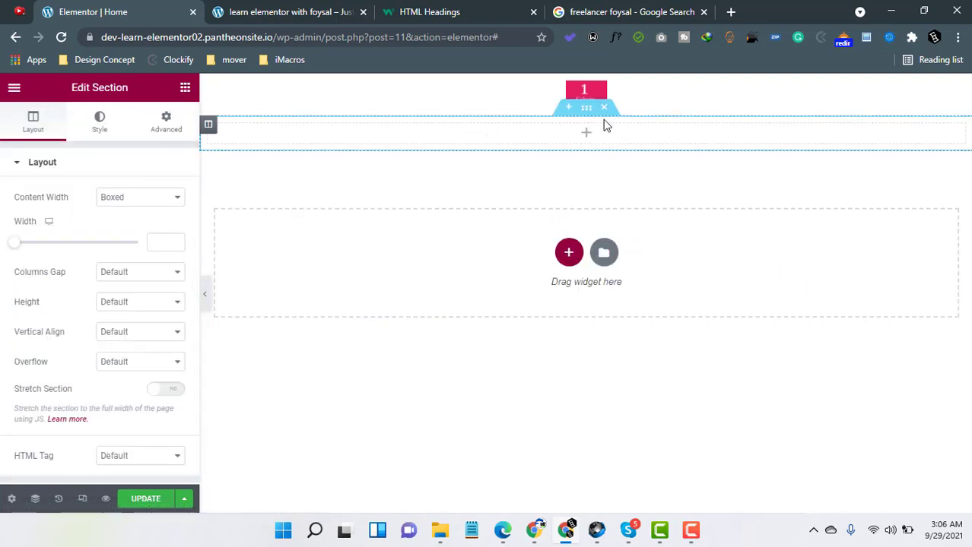
pyautogui.click(185, 88)
pyautogui.click(184, 87)
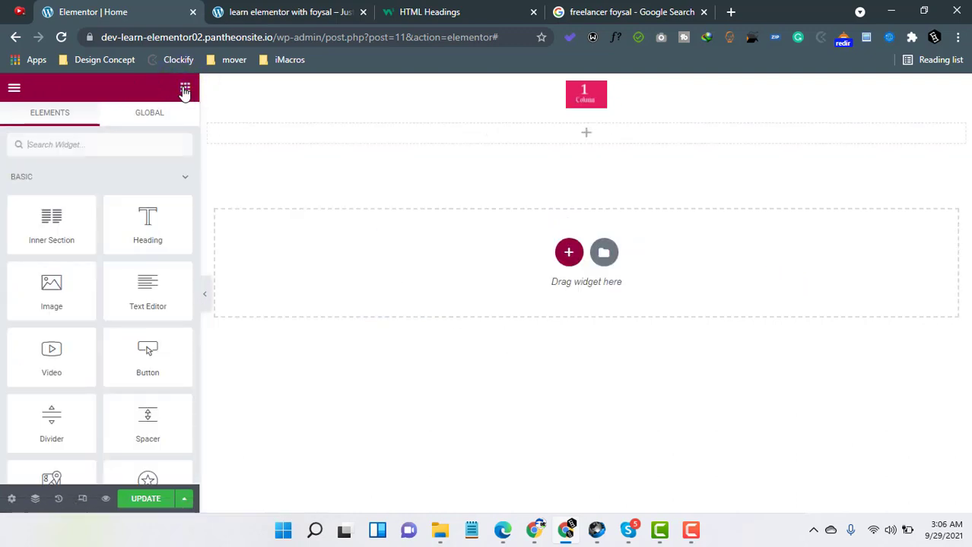
pyautogui.moveTo(135, 295); pyautogui.dragTo(581, 134)
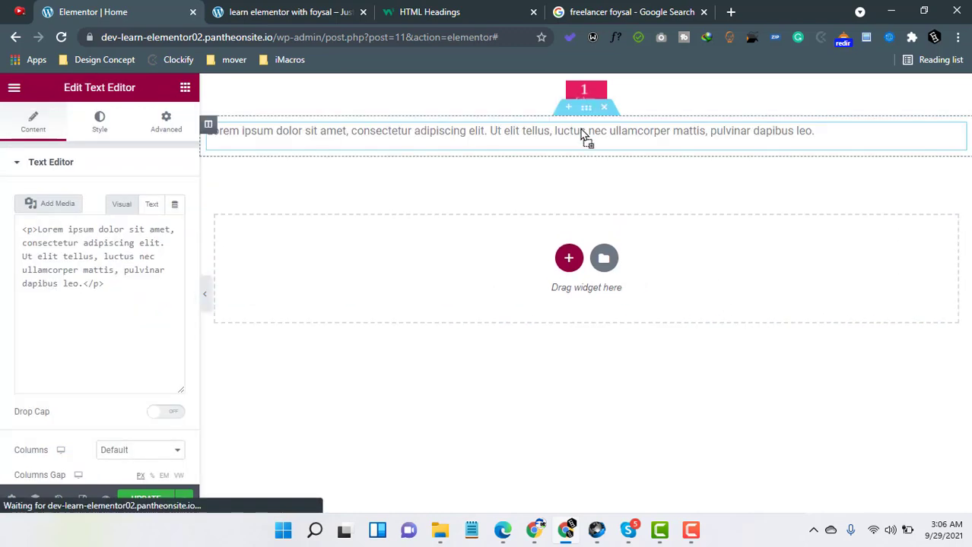
# Step: Examine the Text Editor widget's content and style options, including the formatting tools for its placeholder text
pyautogui.click(74, 159)
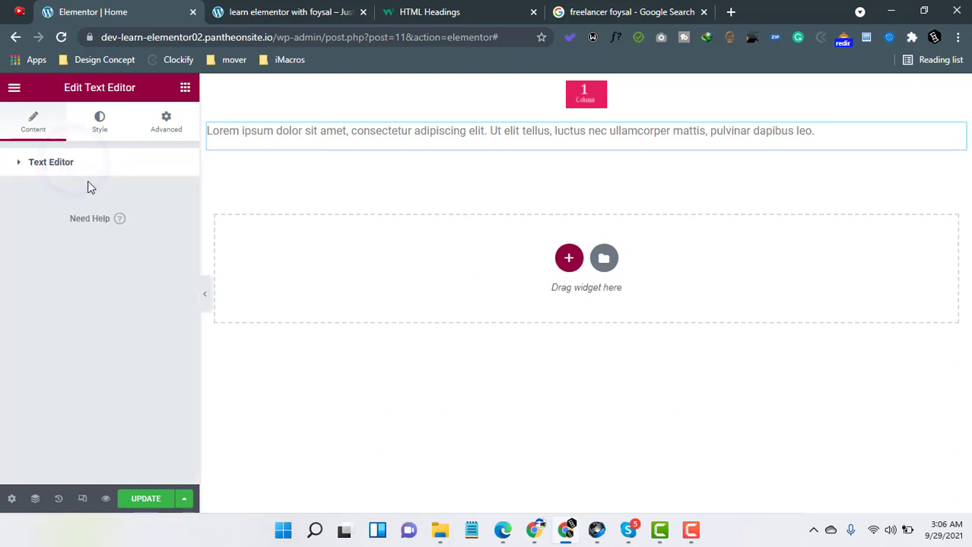
pyautogui.click(99, 120)
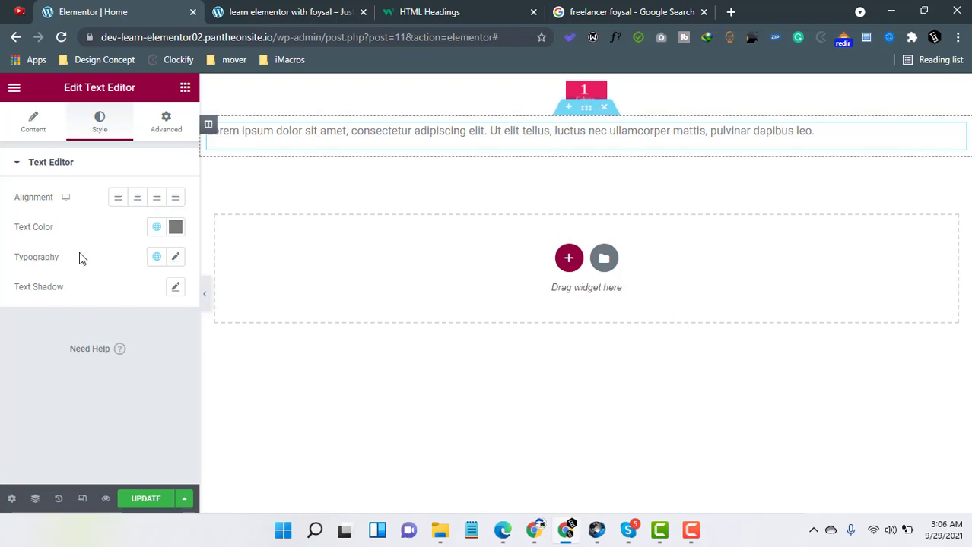
pyautogui.click(188, 91)
pyautogui.click(187, 91)
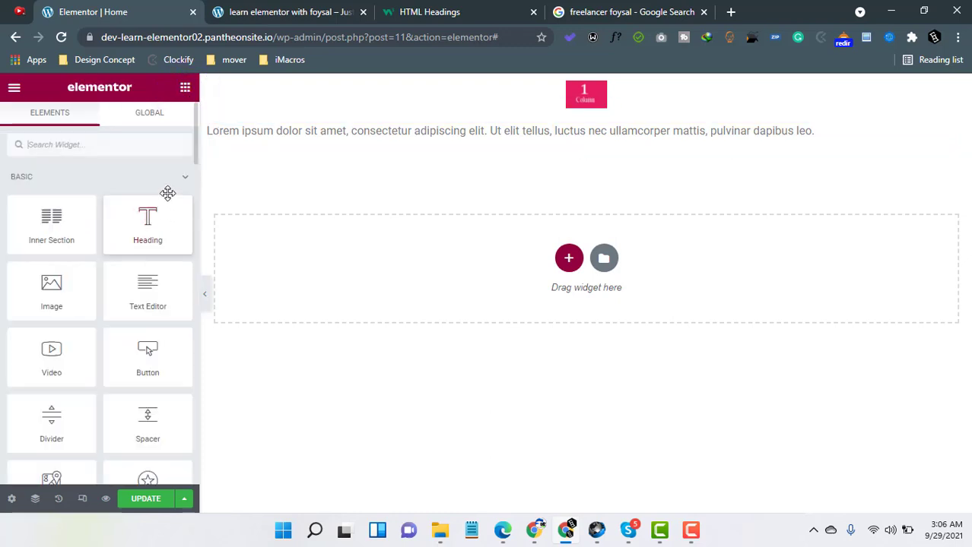
pyautogui.click(387, 126)
pyautogui.click(92, 122)
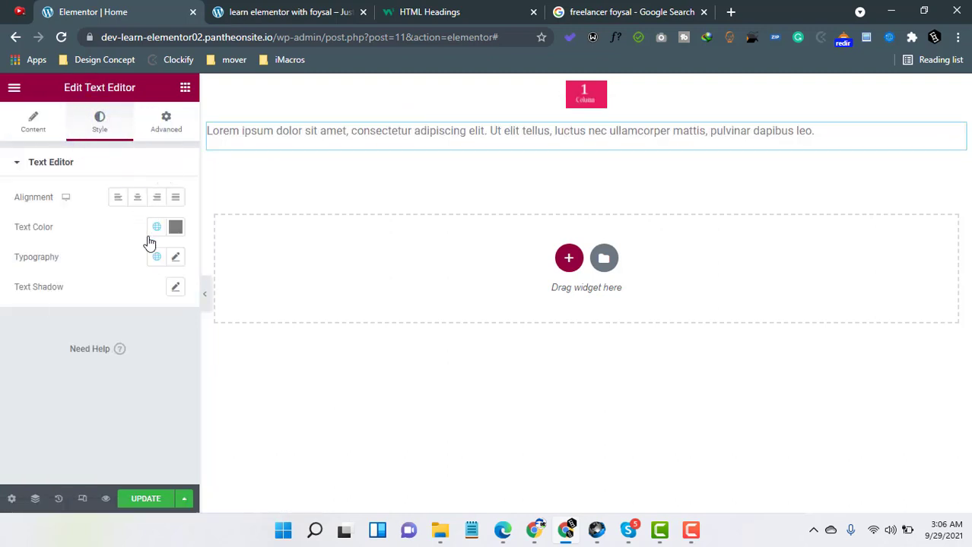
pyautogui.click(34, 125)
pyautogui.click(76, 164)
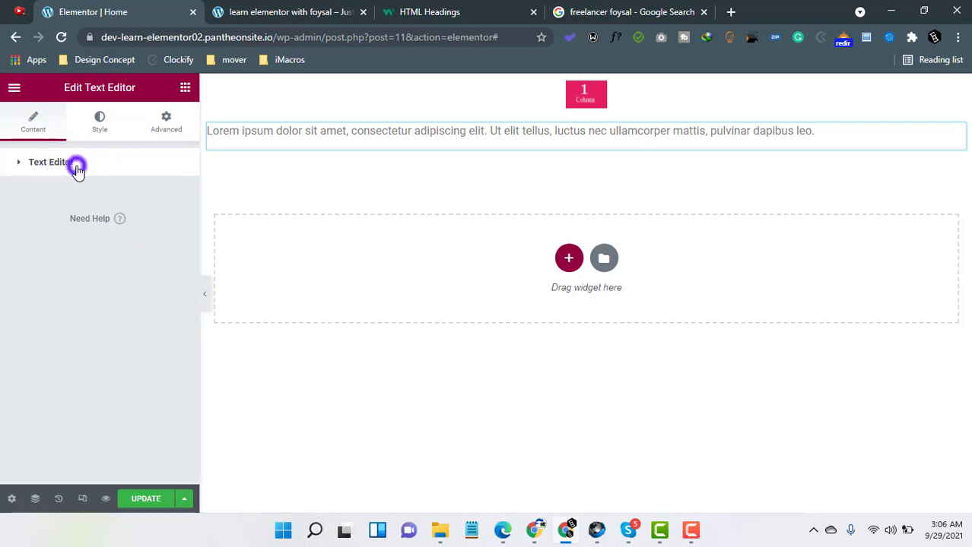
pyautogui.click(76, 165)
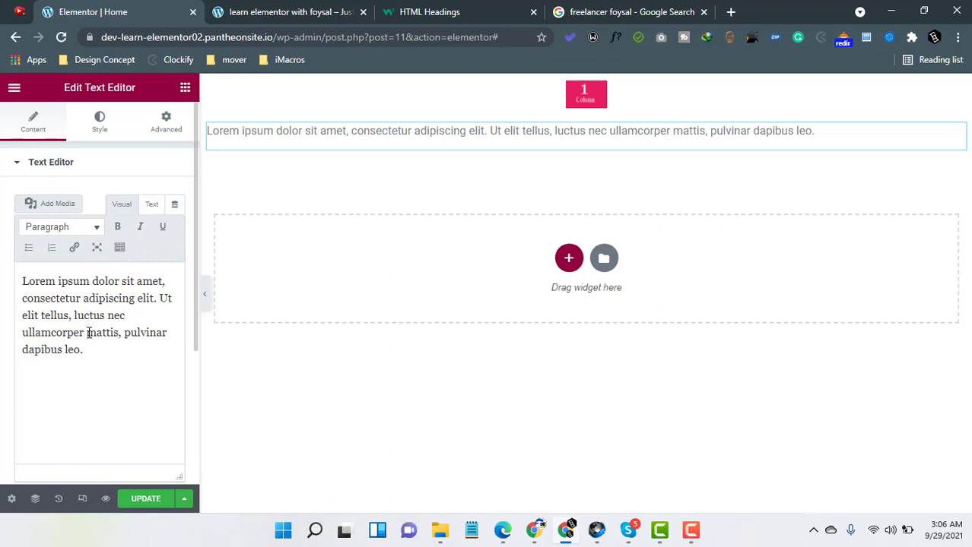
pyautogui.click(184, 88)
pyautogui.click(185, 88)
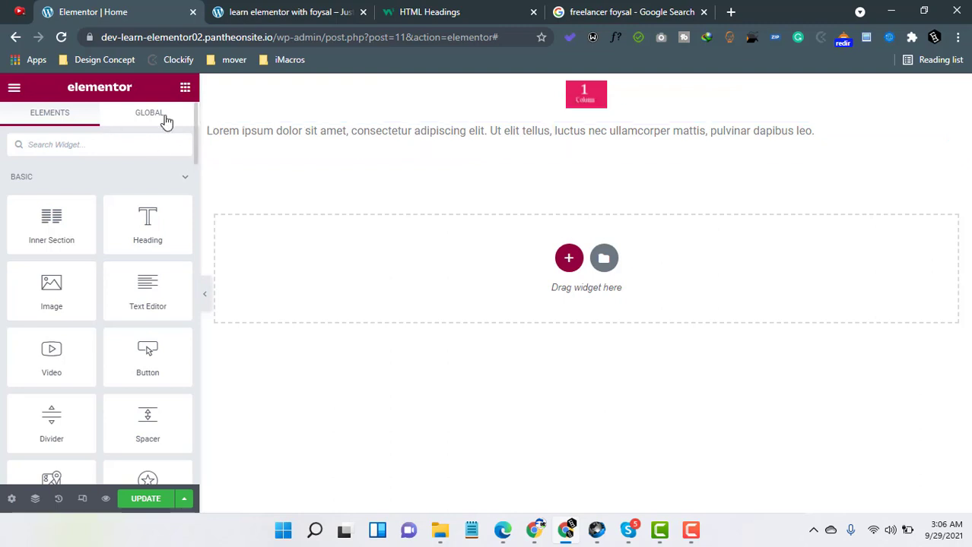
pyautogui.click(419, 131)
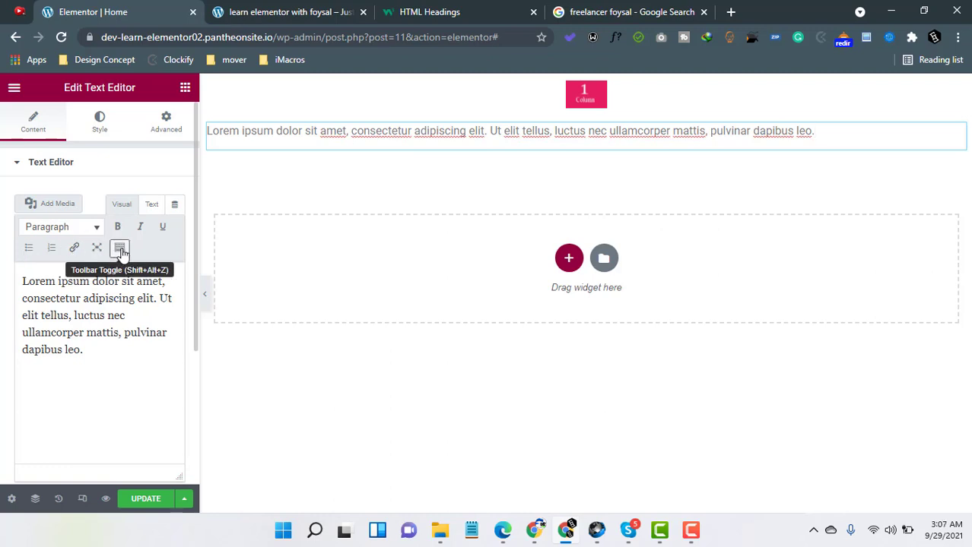
pyautogui.click(116, 303)
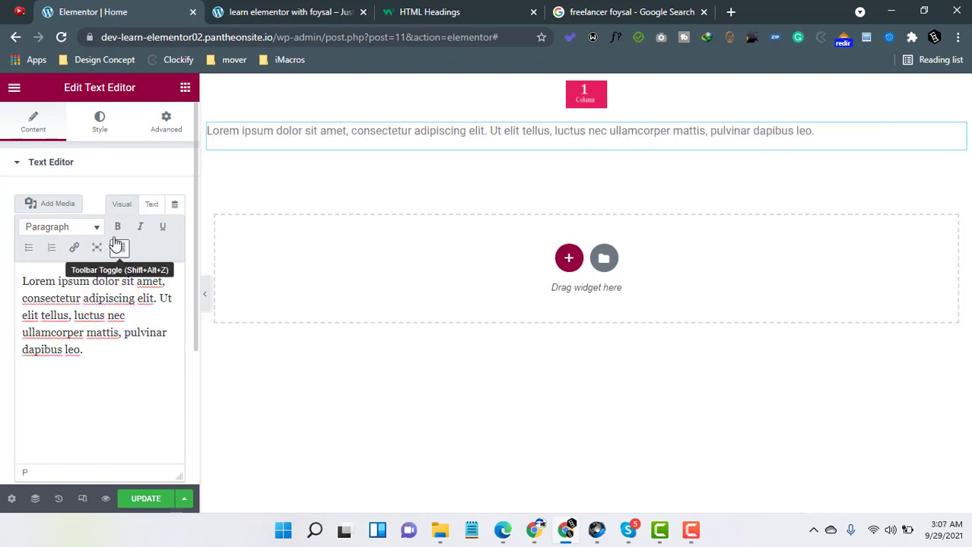
# Step: Look through the typography settings of the Text Editor widget and return to its content
pyautogui.click(100, 120)
pyautogui.click(172, 258)
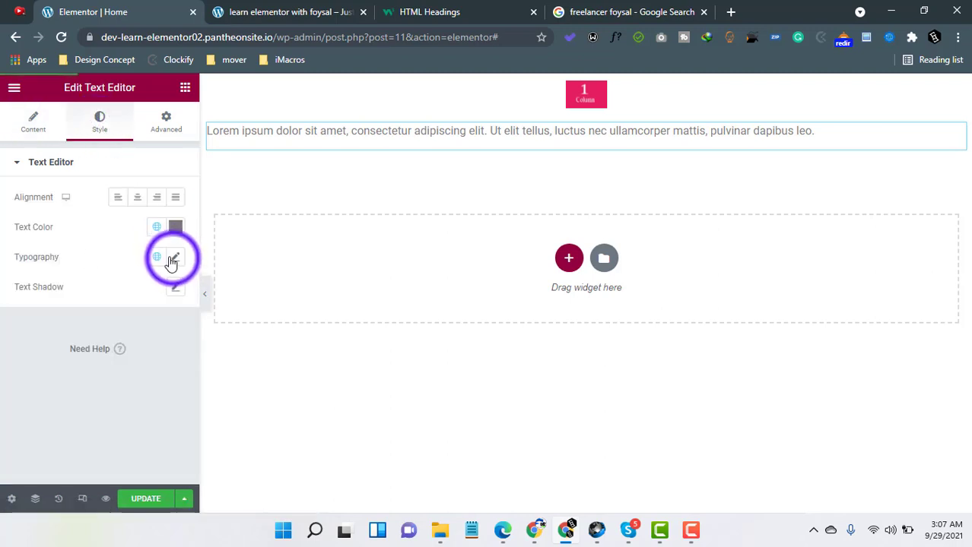
pyautogui.scroll(-2, 83, 411)
pyautogui.scroll(3, 83, 410)
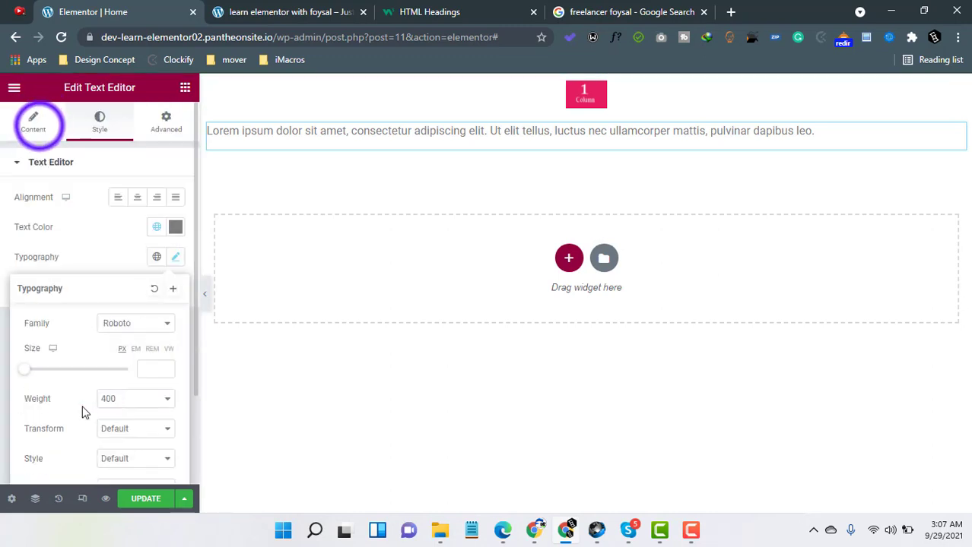
pyautogui.click(34, 121)
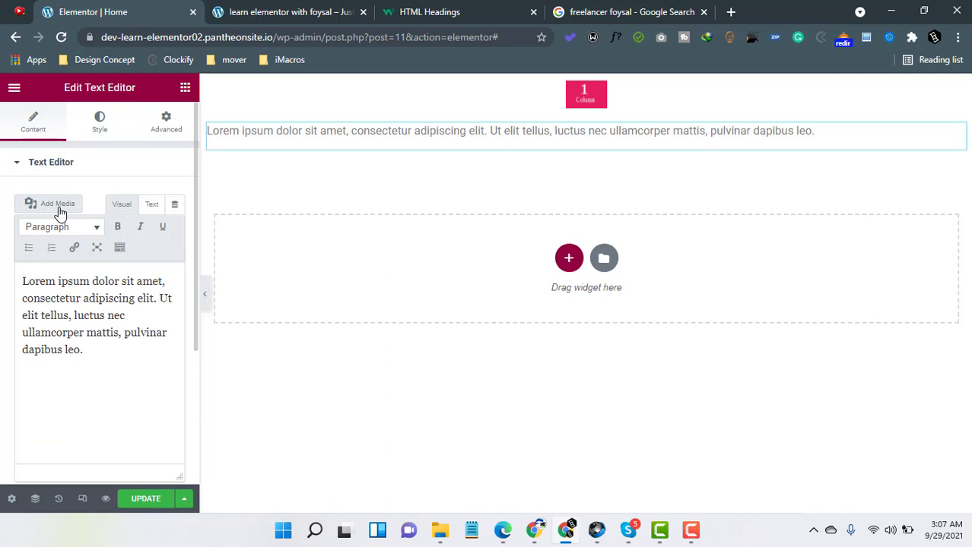
# Step: Select the whole placeholder paragraph in the content editor and view the available paragraph and heading formats
pyautogui.click(91, 348)
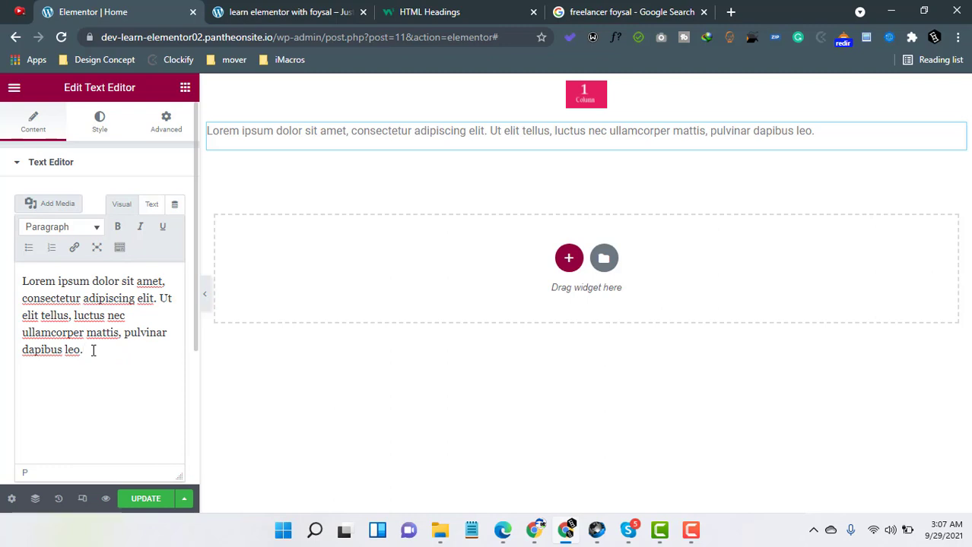
pyautogui.click(185, 87)
pyautogui.click(267, 135)
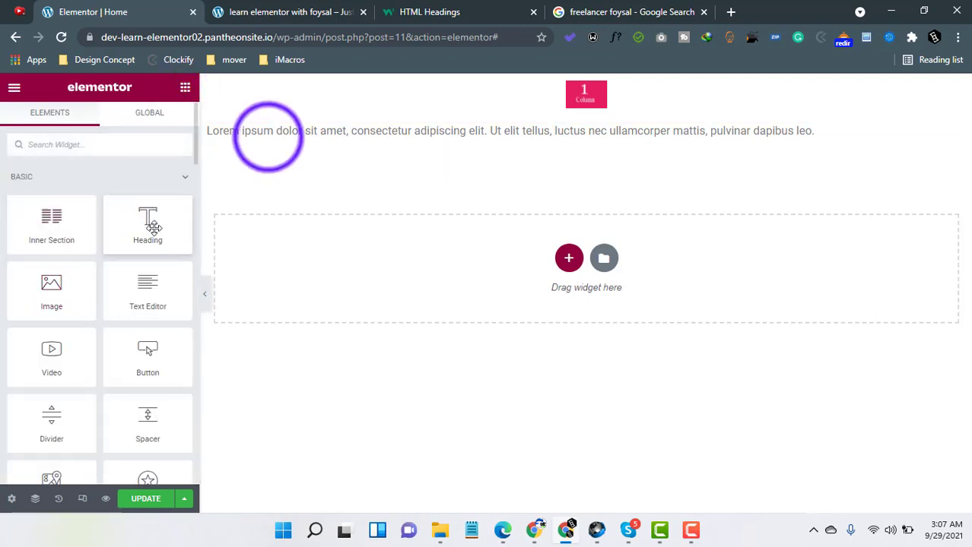
pyautogui.click(268, 136)
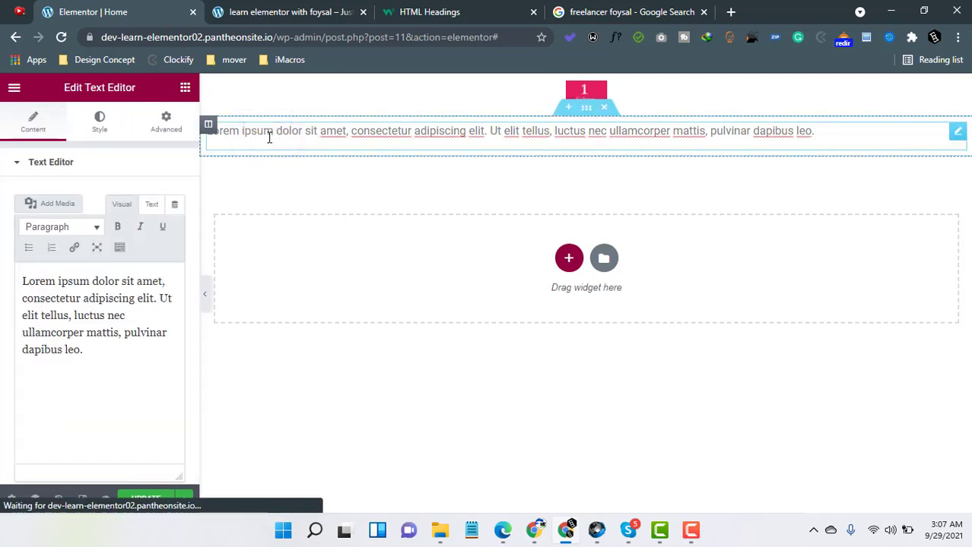
pyautogui.click(90, 351)
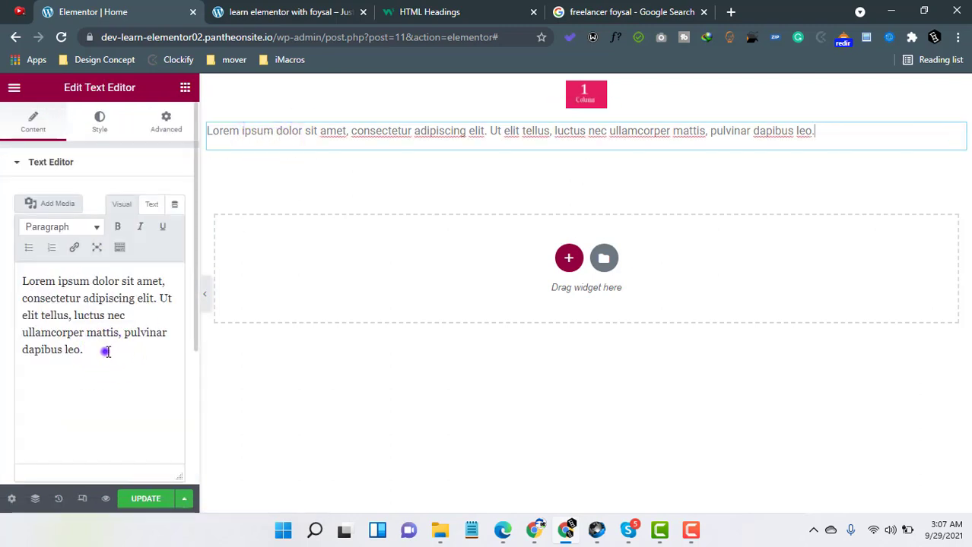
pyautogui.moveTo(102, 349); pyautogui.dragTo(23, 279)
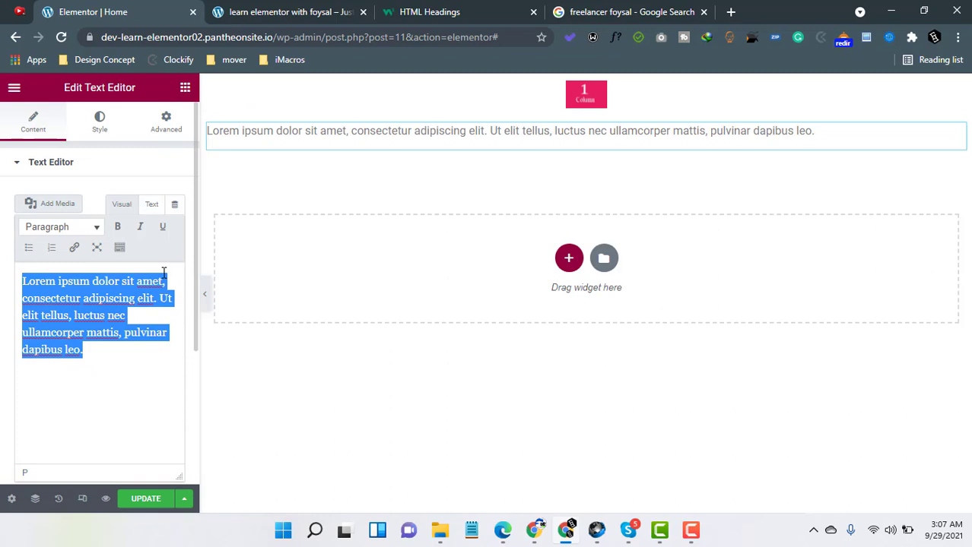
pyautogui.click(64, 229)
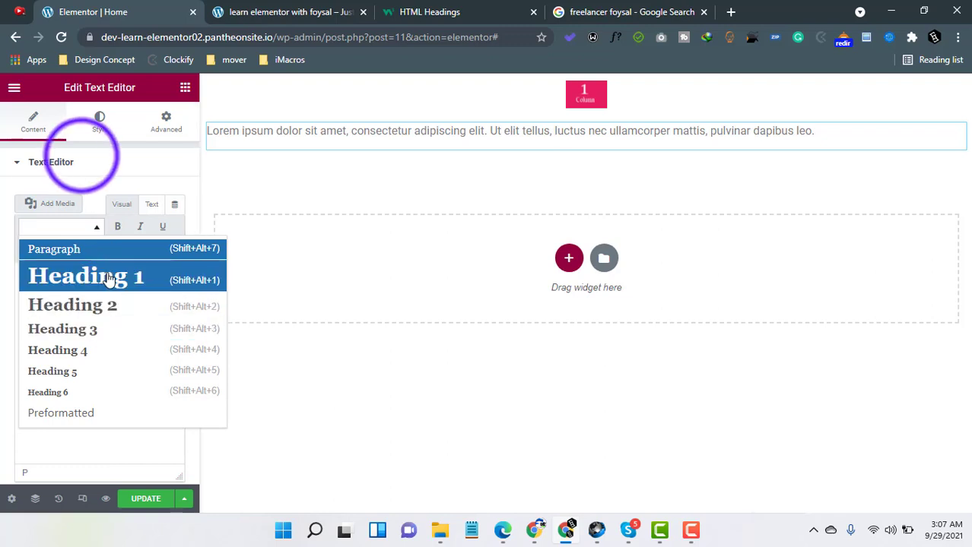
pyautogui.click(80, 160)
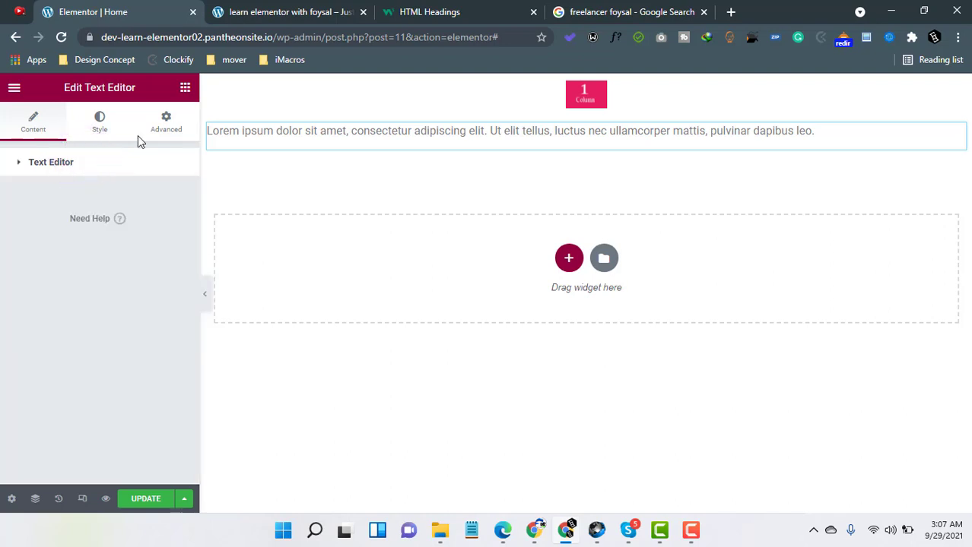
# Step: Try the Heading 1 and Preformatted formats on the placeholder text and set it back to Paragraph
pyautogui.click(186, 88)
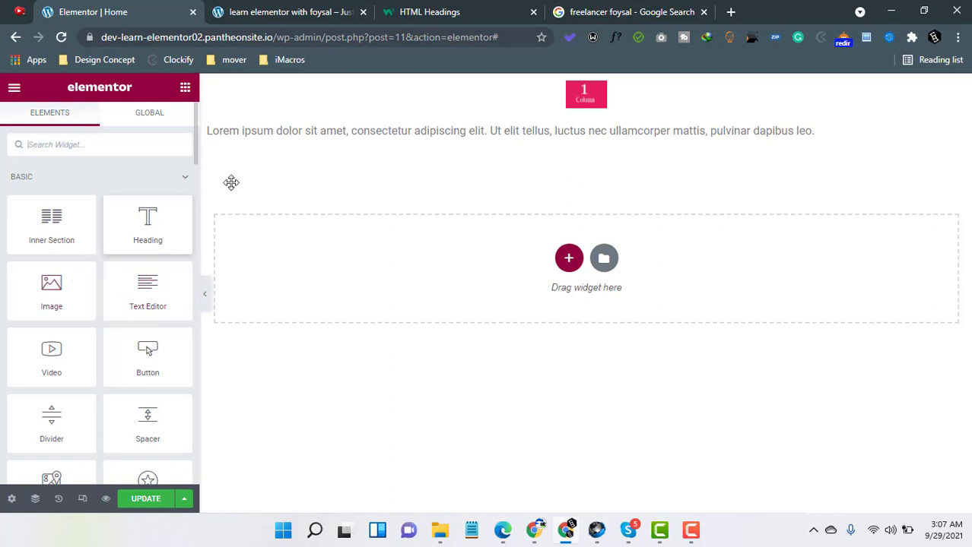
pyautogui.click(310, 126)
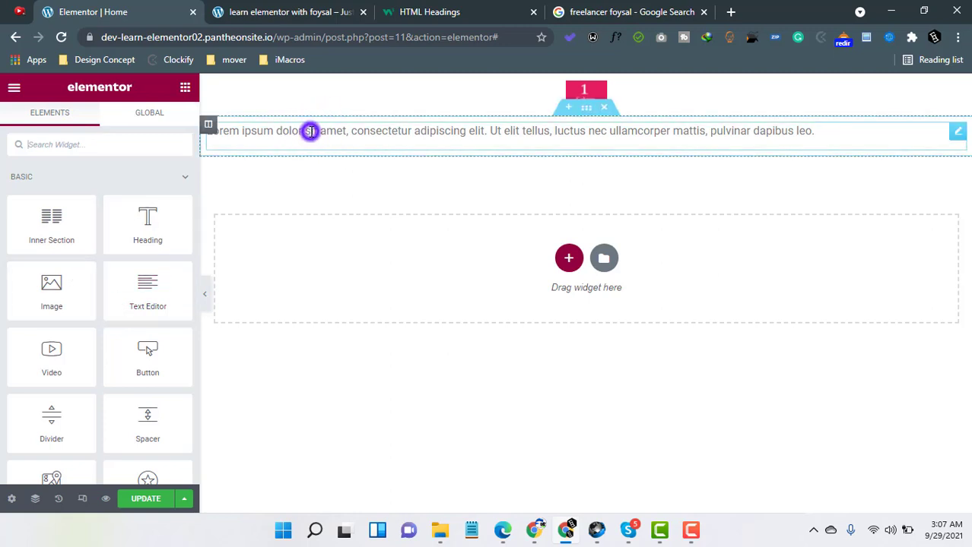
pyautogui.click(67, 228)
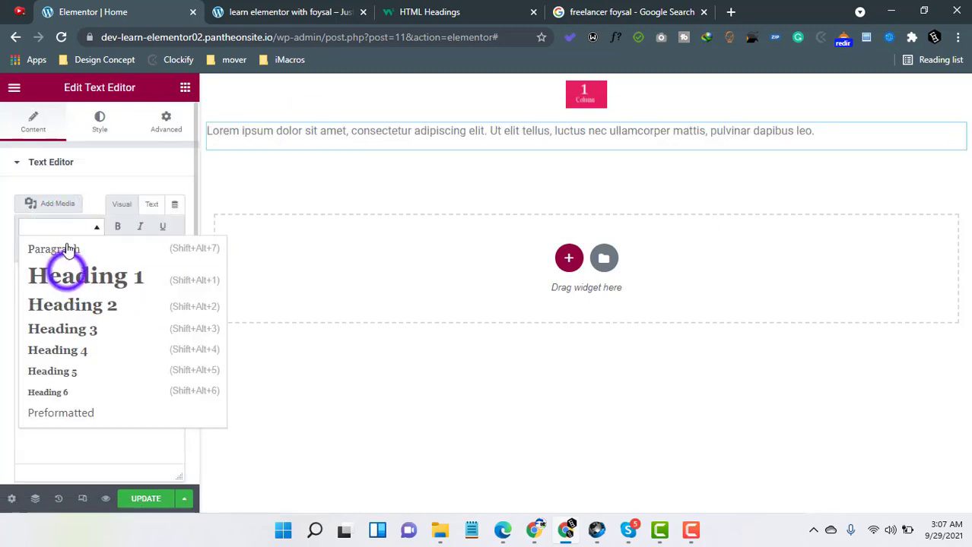
pyautogui.click(69, 276)
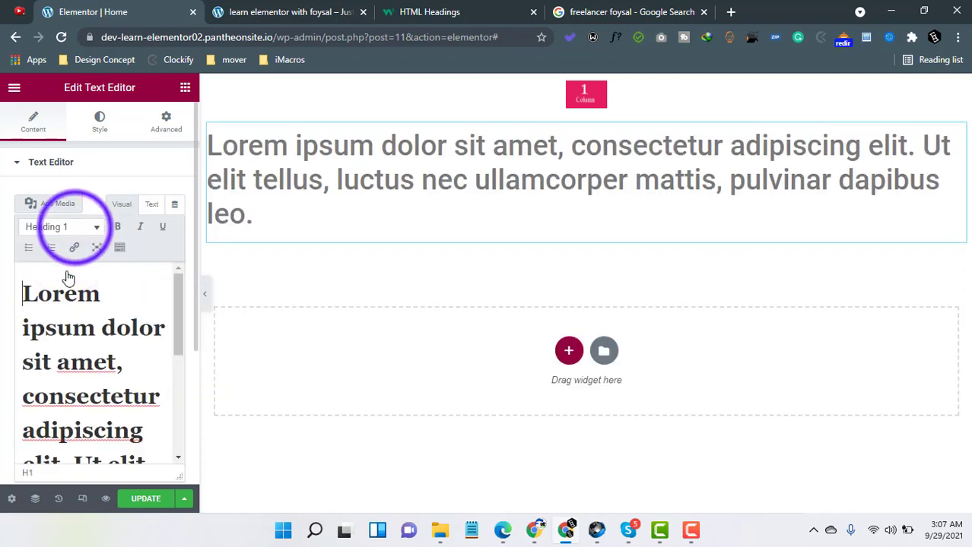
pyautogui.click(76, 230)
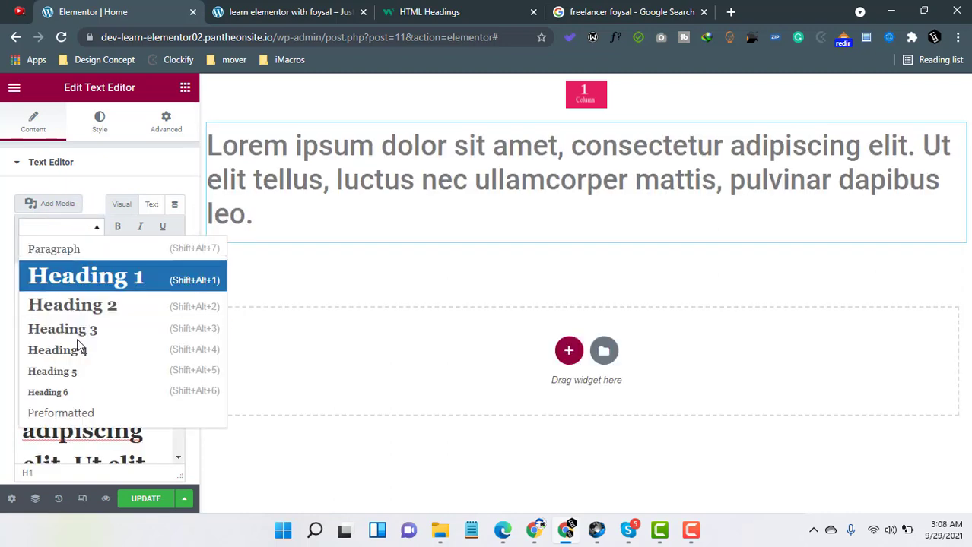
pyautogui.click(67, 413)
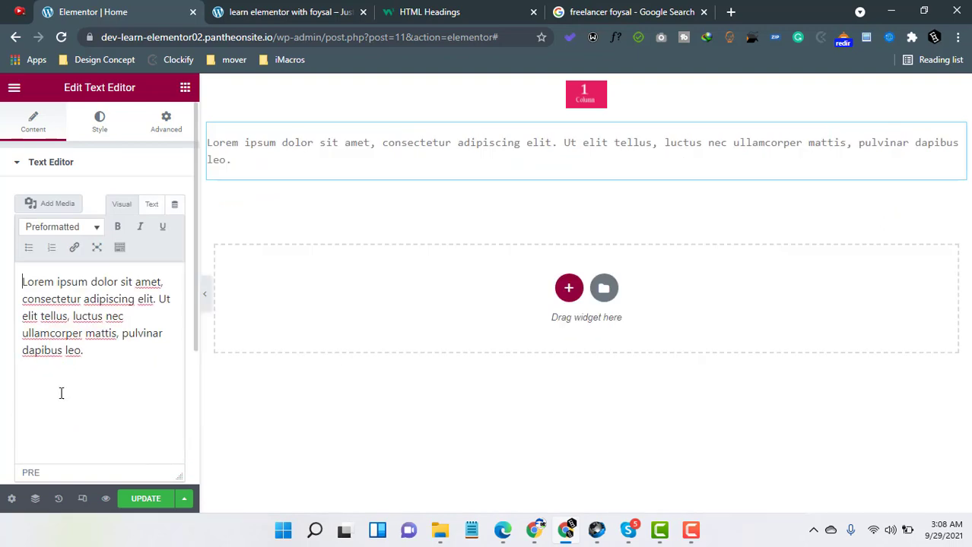
pyautogui.click(70, 228)
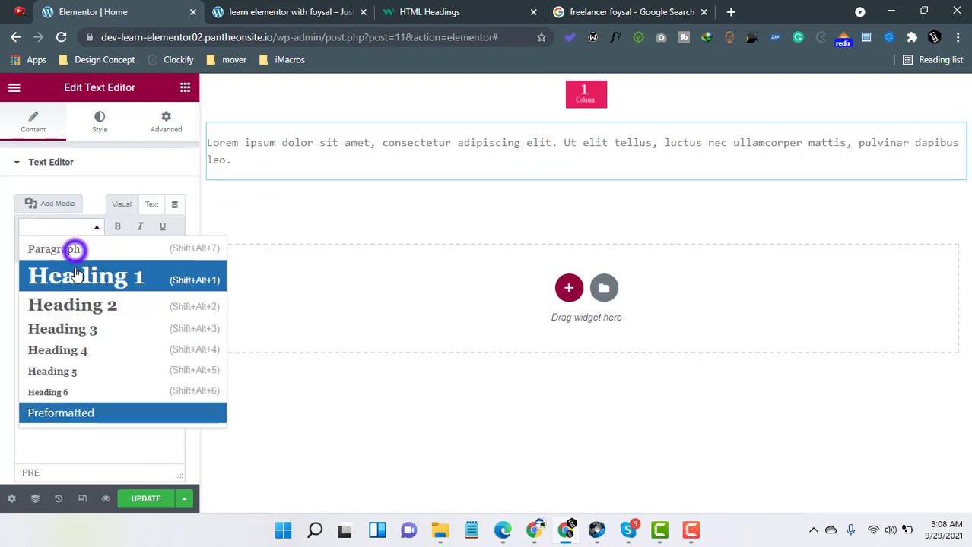
pyautogui.click(72, 249)
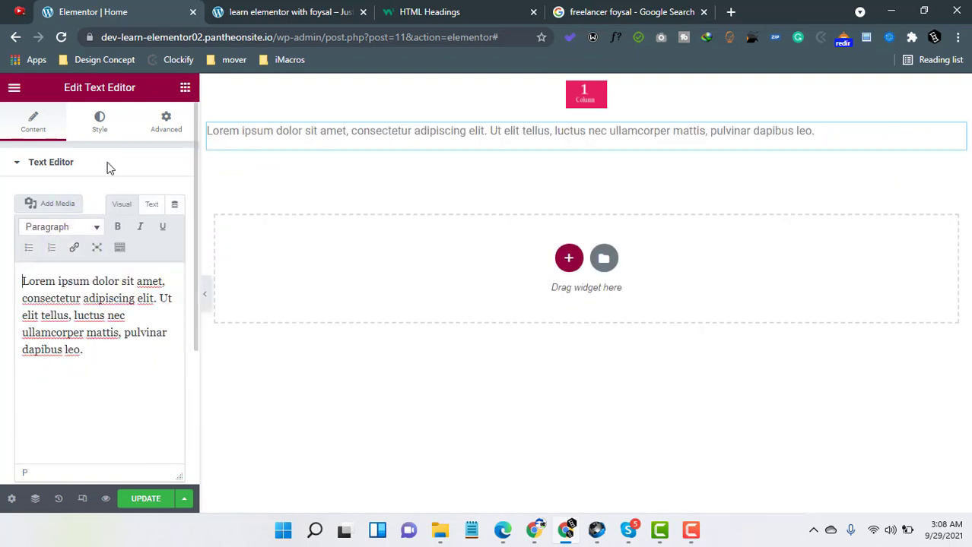
pyautogui.click(65, 166)
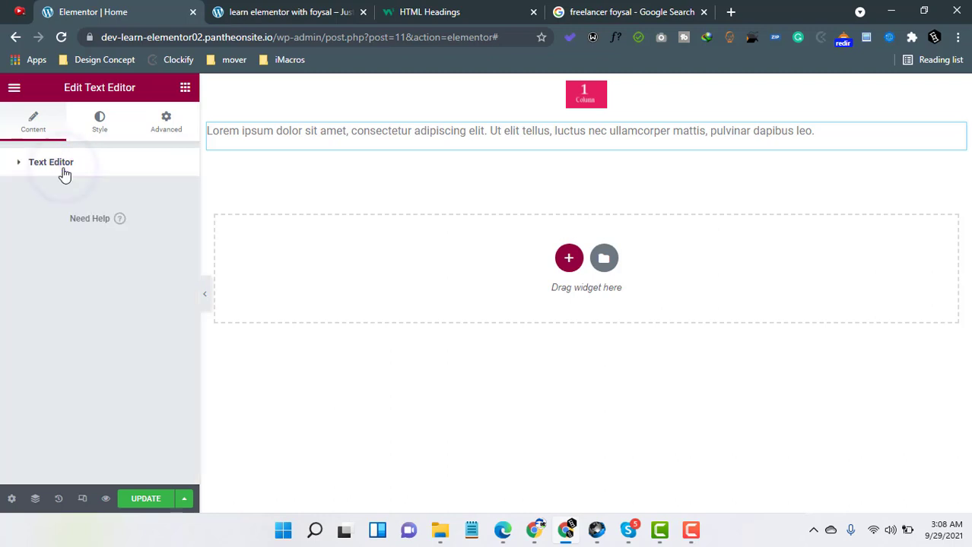
pyautogui.click(65, 172)
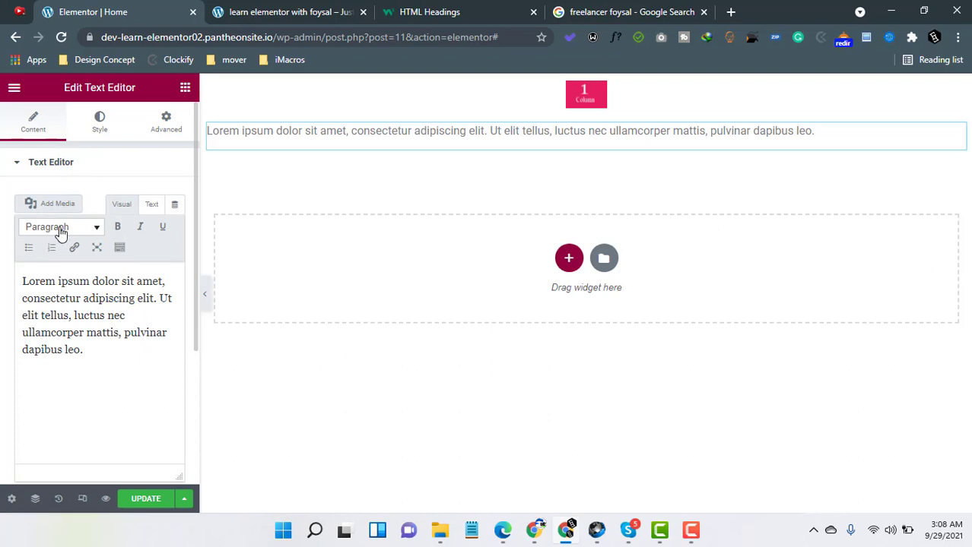
# Step: Format the word "leo" in the placeholder text as bold, italic and underlined
pyautogui.click(67, 351)
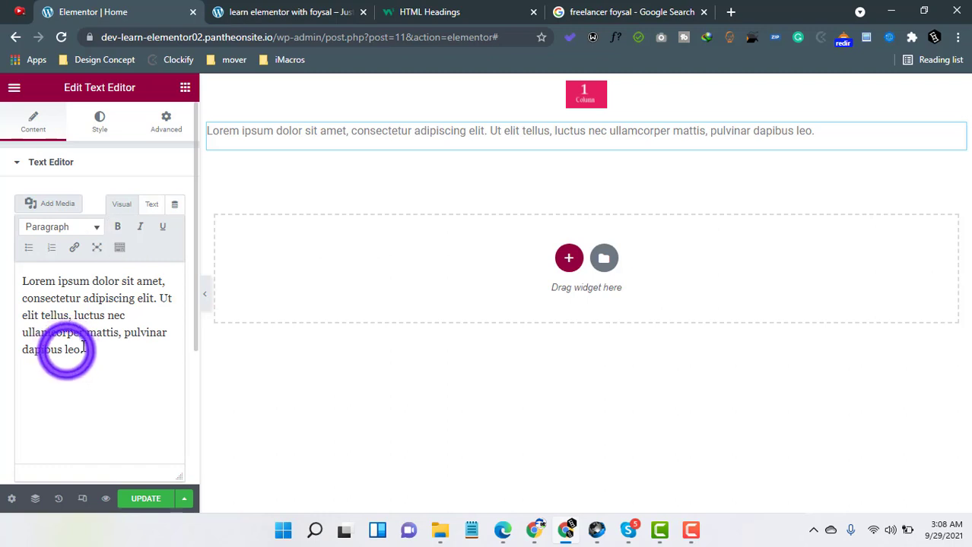
pyautogui.doubleClick(67, 351)
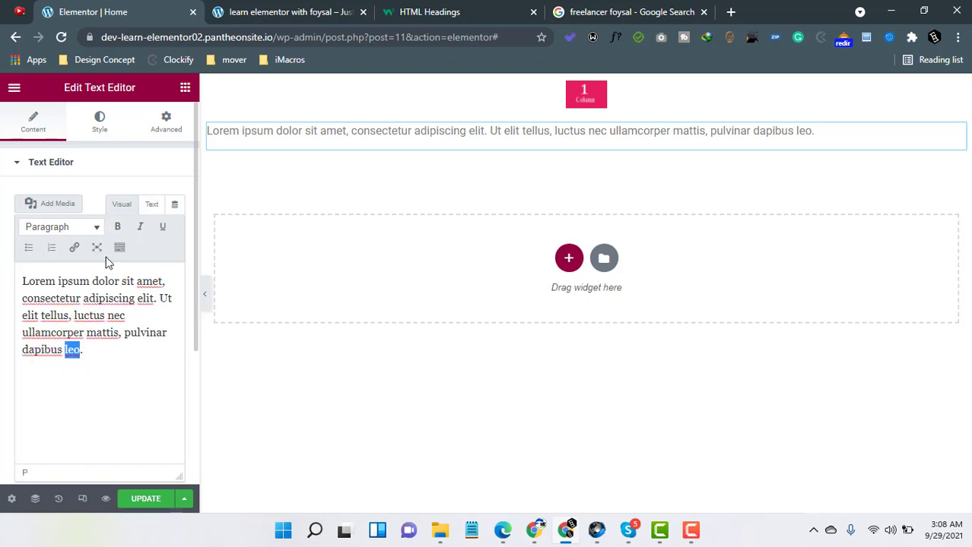
pyautogui.click(118, 230)
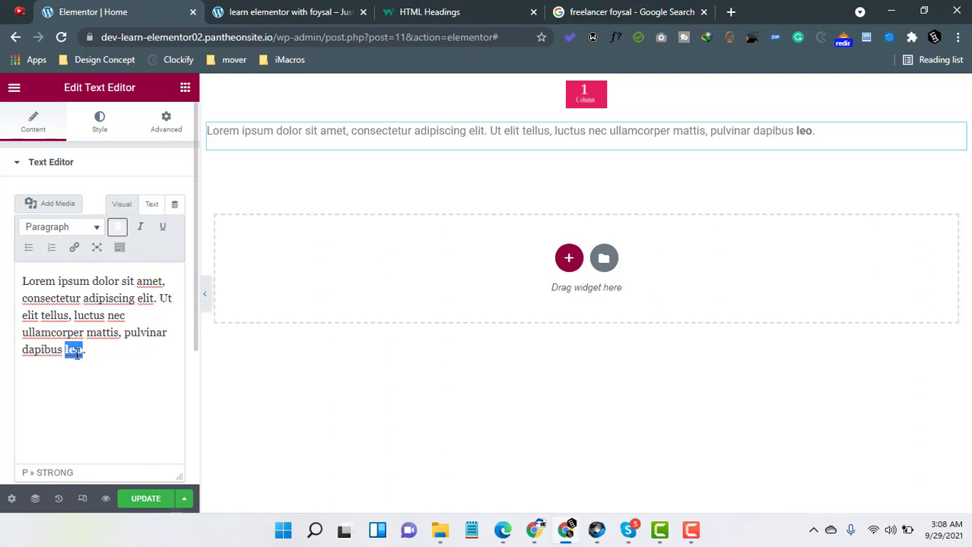
pyautogui.click(140, 228)
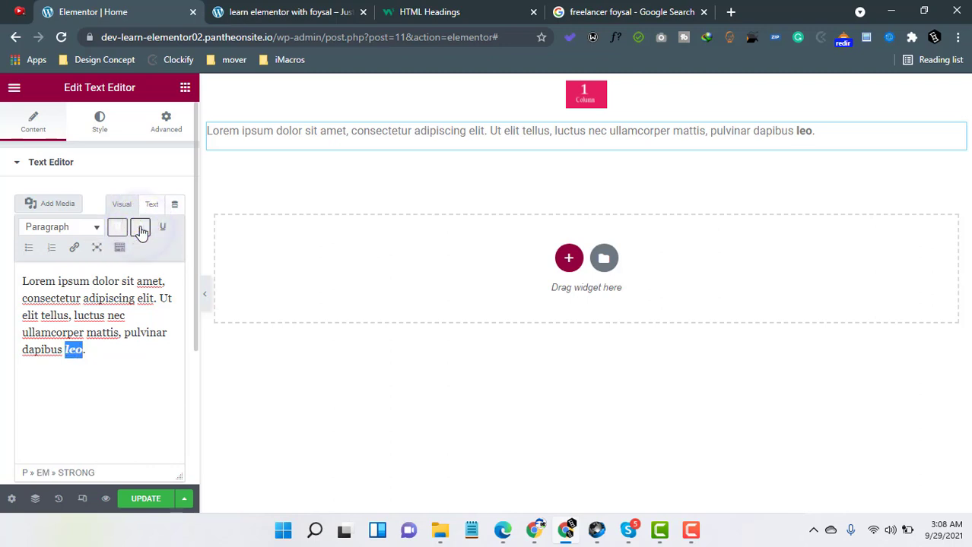
pyautogui.click(162, 227)
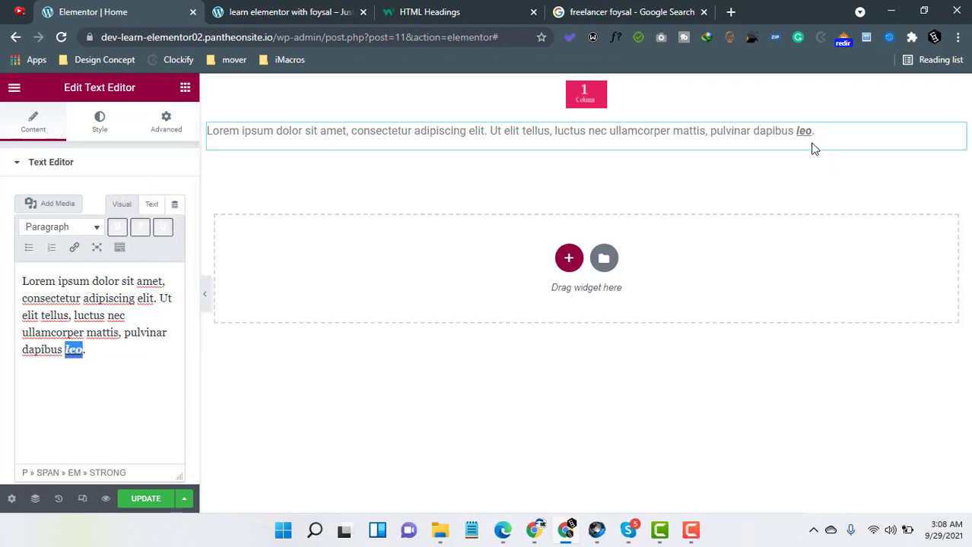
# Step: Try a bulleted list on the placeholder text, switch it to a numbered list and add an empty second item
pyautogui.click(28, 248)
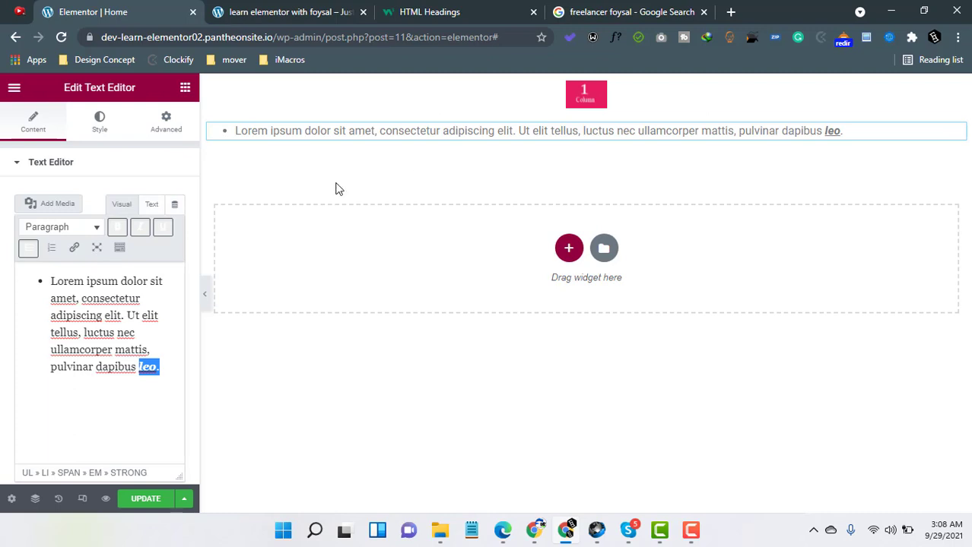
pyautogui.click(49, 247)
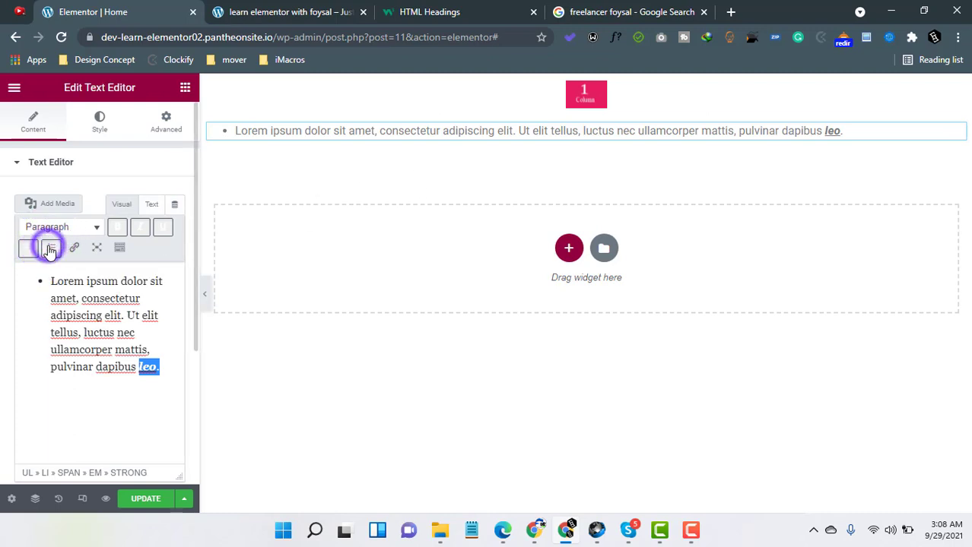
pyautogui.click(167, 366)
pyautogui.click(167, 366)
pyautogui.press('Return')
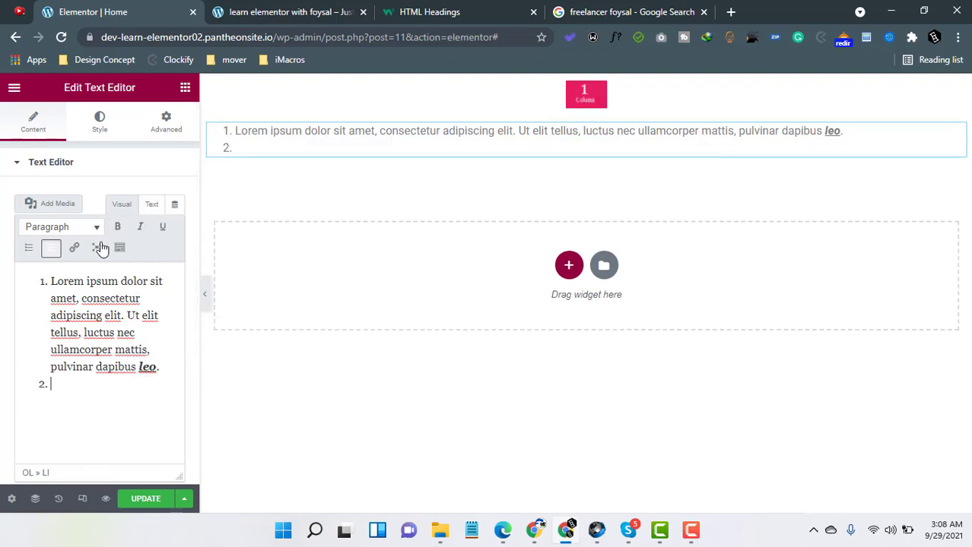
pyautogui.moveTo(137, 332); pyautogui.dragTo(115, 335)
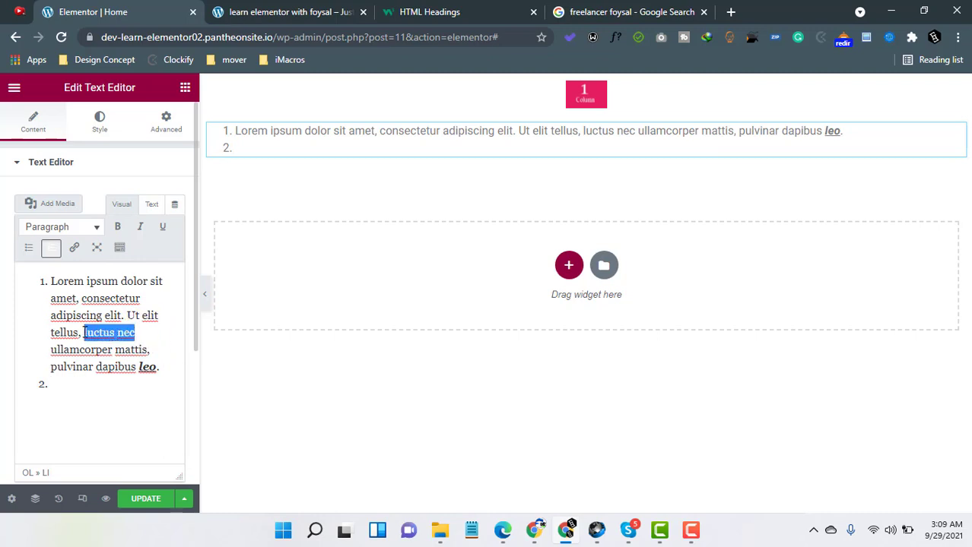
pyautogui.click(76, 253)
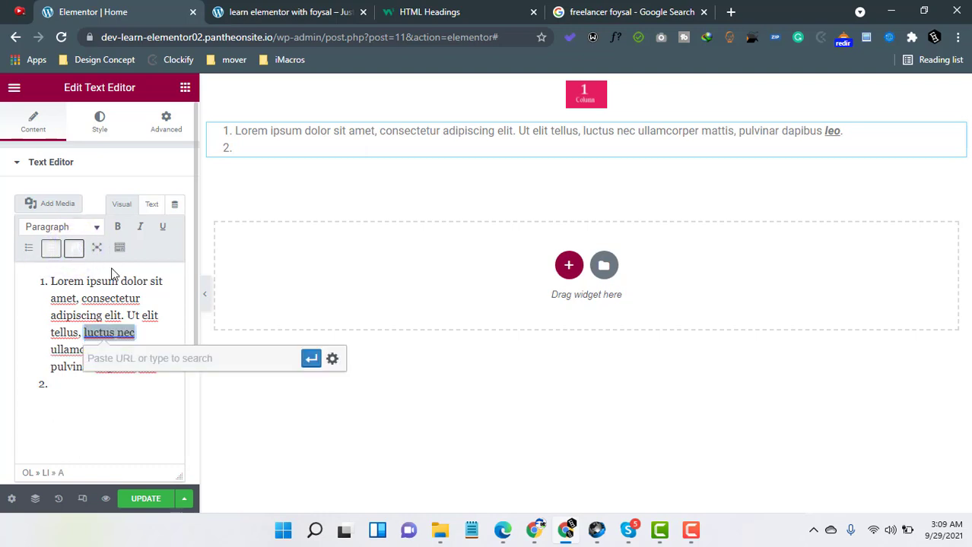
pyautogui.click(137, 359)
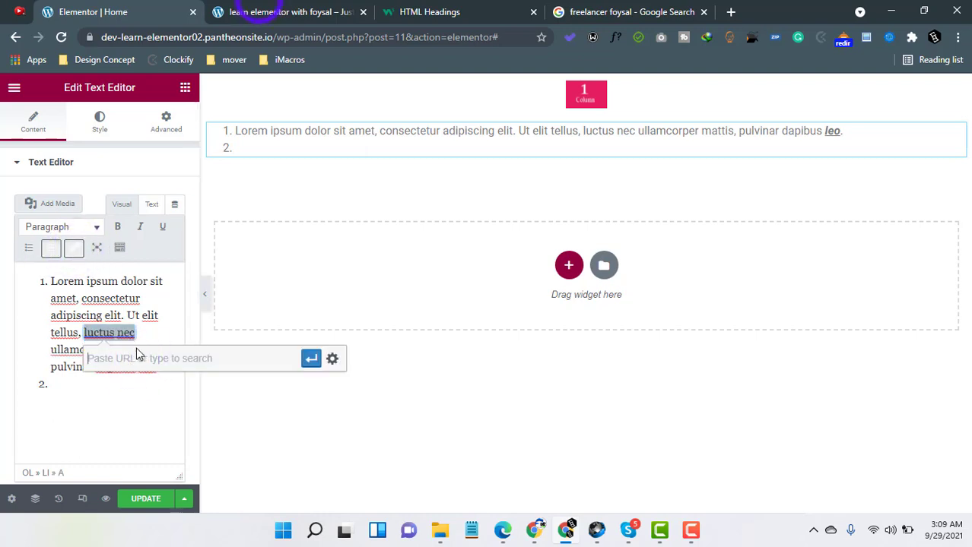
pyautogui.click(260, 6)
pyautogui.click(238, 38)
pyautogui.click(199, 37)
pyautogui.hotkey('ctrl', 'a')
pyautogui.hotkey('ctrl', 'c')
pyautogui.click(144, 9)
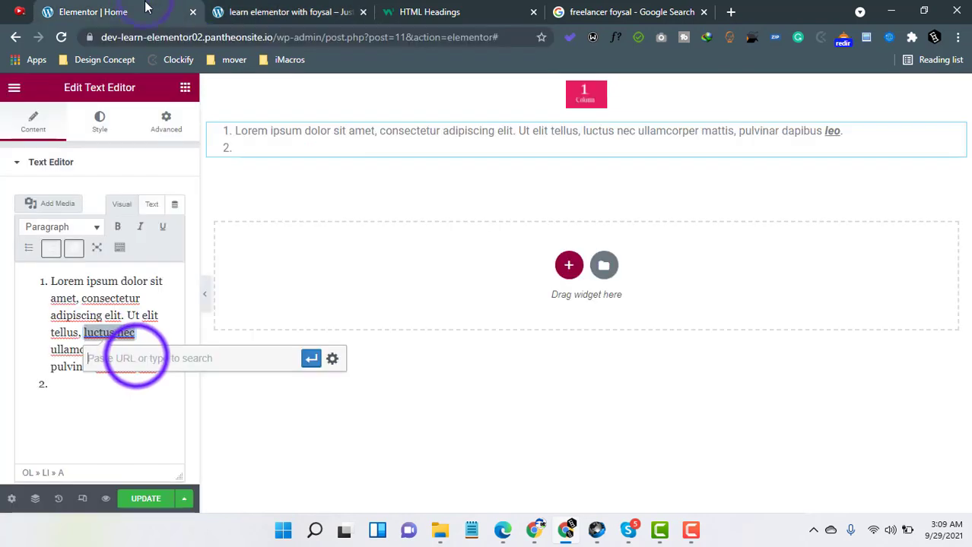
pyautogui.hotkey('ctrl', 'v')
pyautogui.click(311, 358)
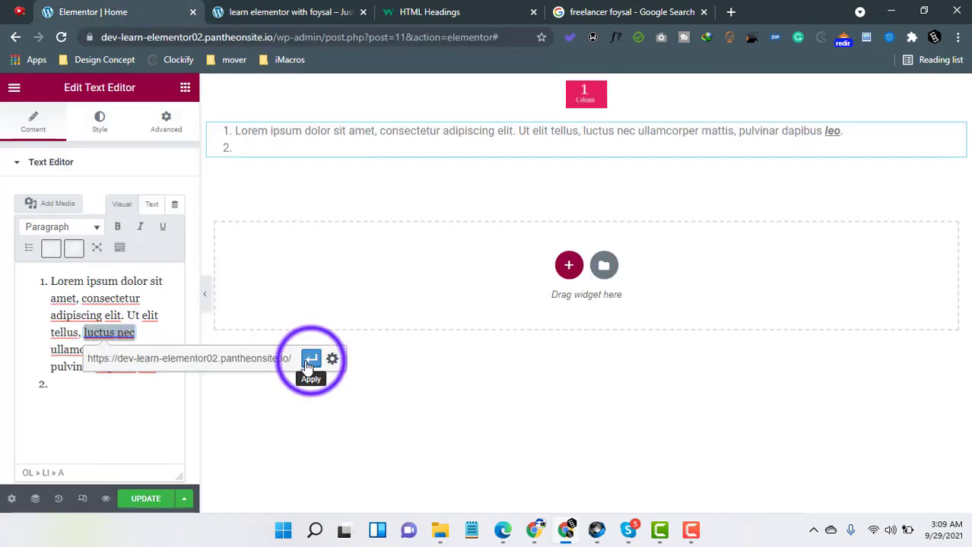
pyautogui.click(147, 401)
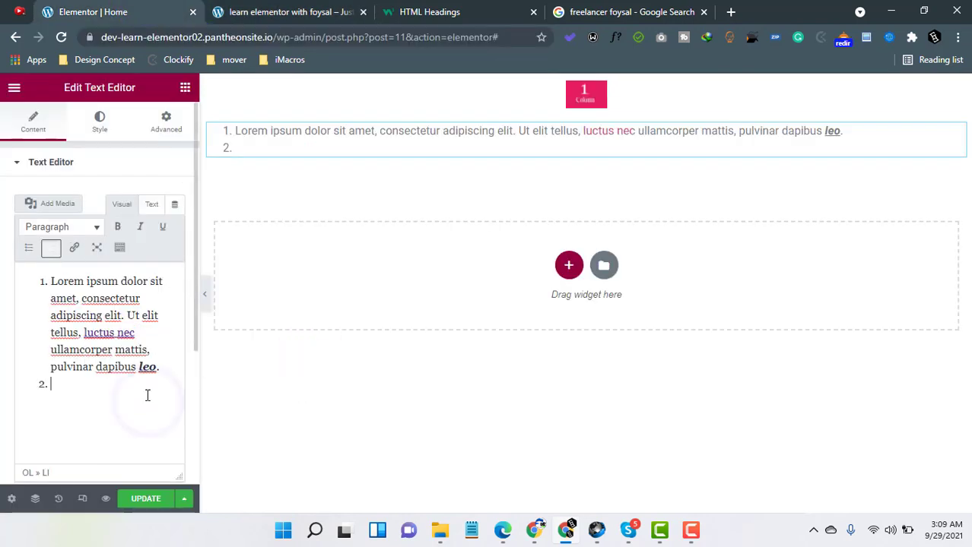
# Step: Check the link on "luctus nec", examine the HTML code behind the content and return to the visual view
pyautogui.moveTo(144, 333); pyautogui.dragTo(85, 332)
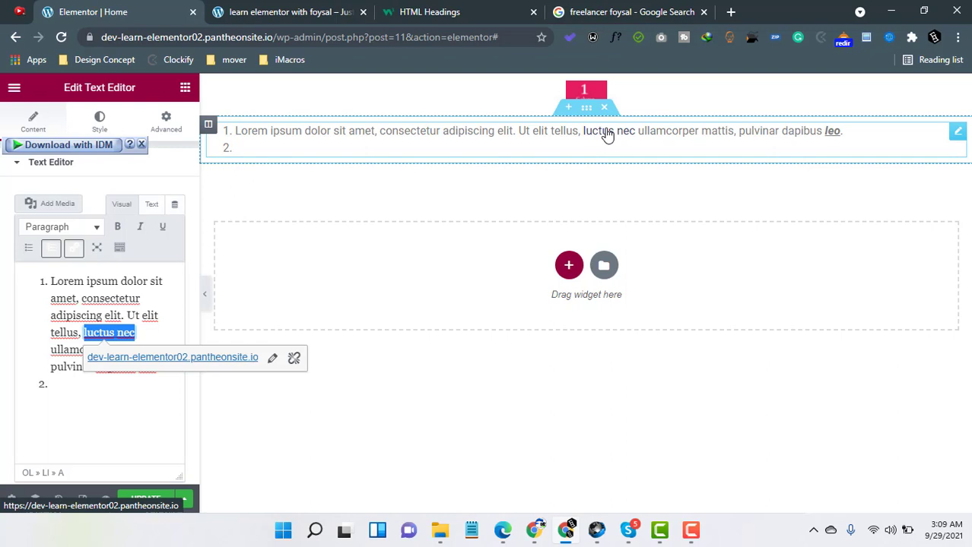
pyautogui.click(126, 332)
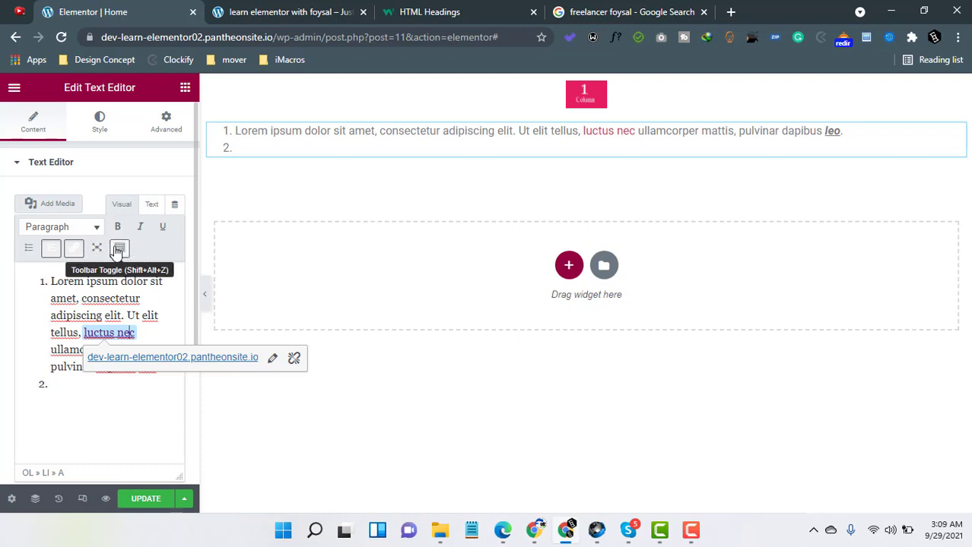
pyautogui.click(151, 205)
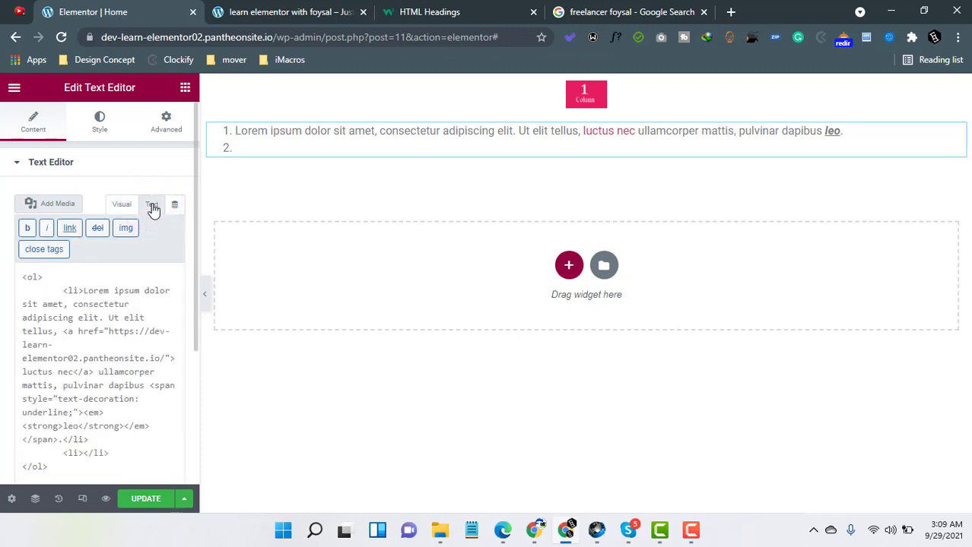
pyautogui.scroll(-3, 72, 331)
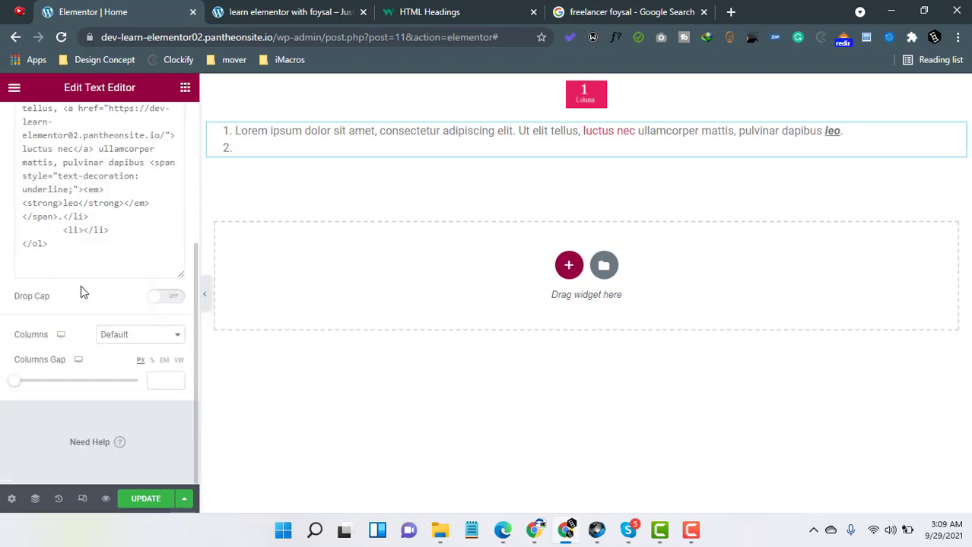
pyautogui.scroll(3, 80, 288)
pyautogui.moveTo(47, 274); pyautogui.dragTo(78, 336)
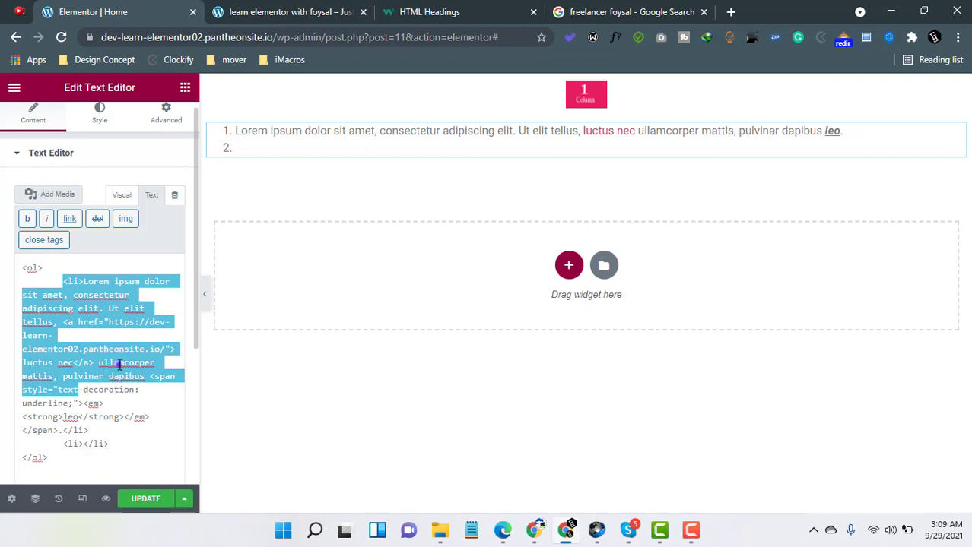
pyautogui.click(122, 420)
pyautogui.moveTo(104, 322); pyautogui.dragTo(148, 390)
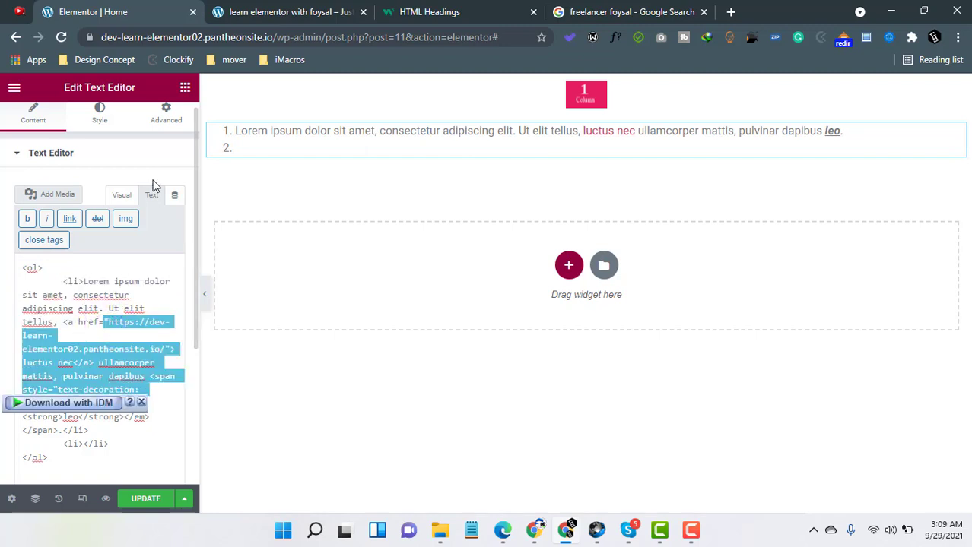
pyautogui.click(120, 196)
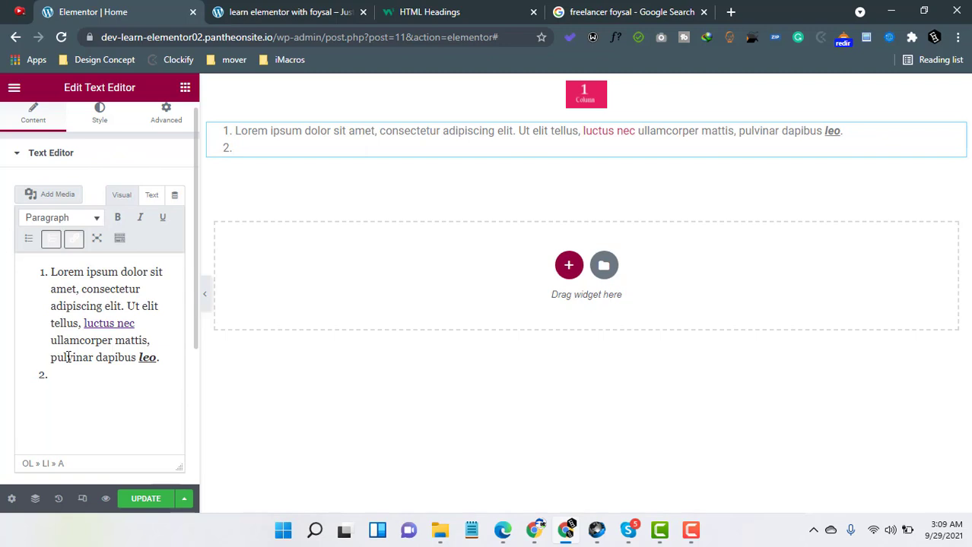
pyautogui.click(92, 159)
pyautogui.click(94, 162)
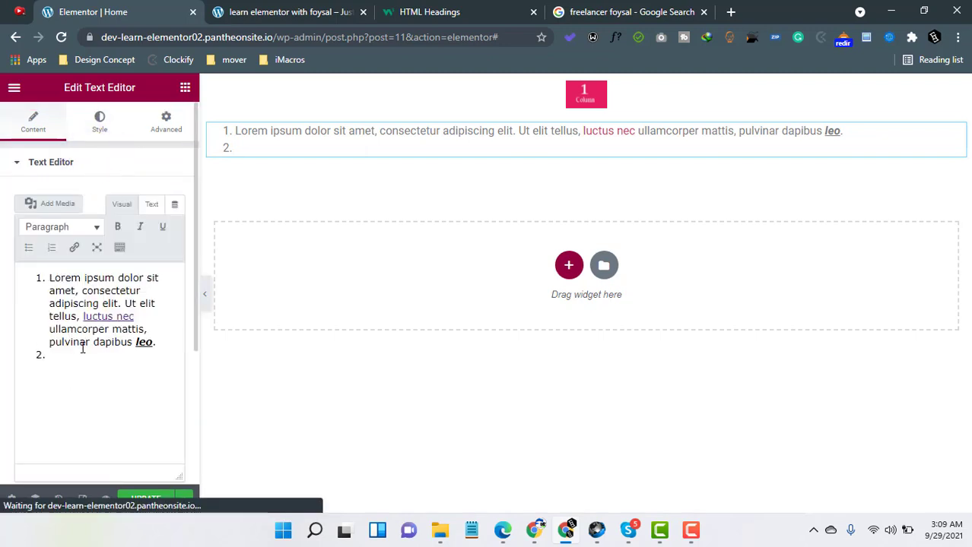
# Step: Turn on the Drop Cap option for the Text Editor widget
pyautogui.scroll(-1, 128, 261)
pyautogui.scroll(-1, 128, 261)
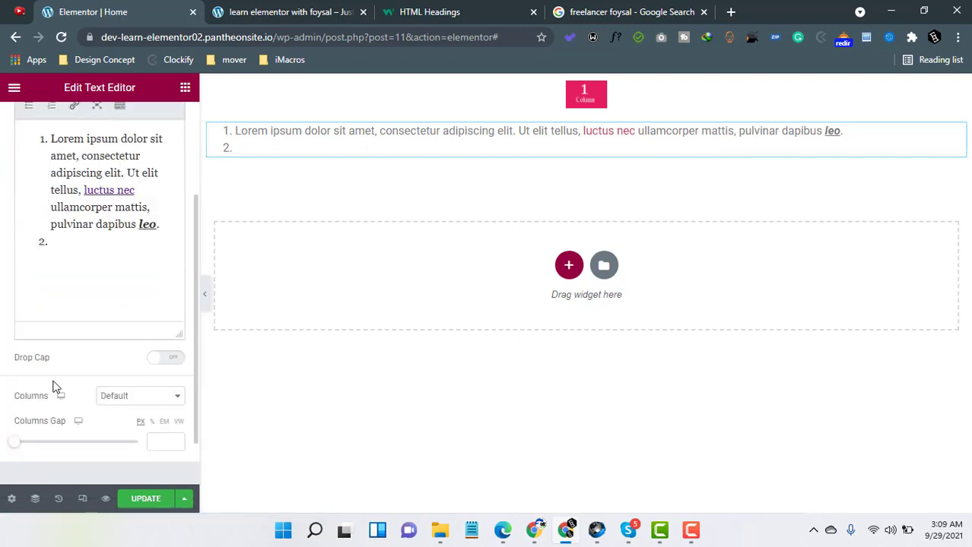
pyautogui.click(166, 357)
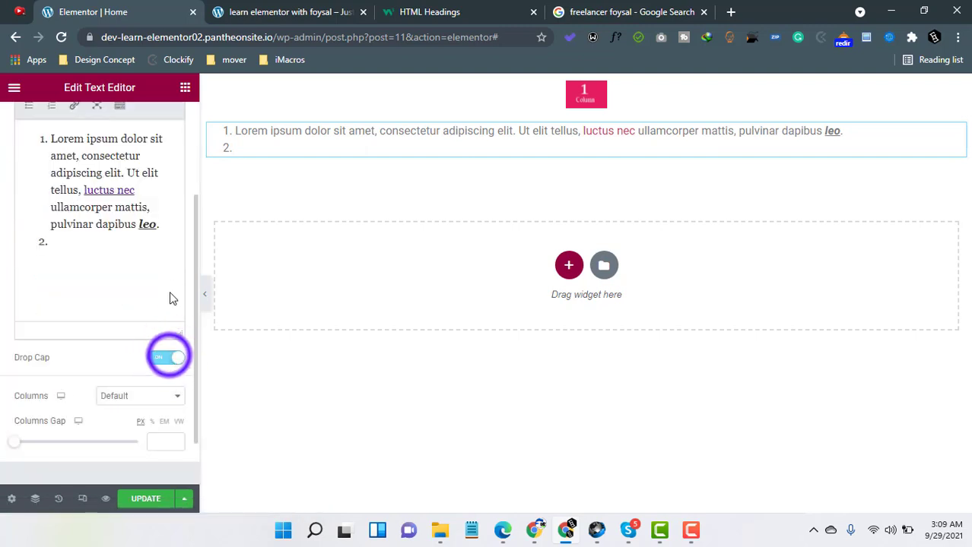
pyautogui.click(170, 358)
pyautogui.click(156, 358)
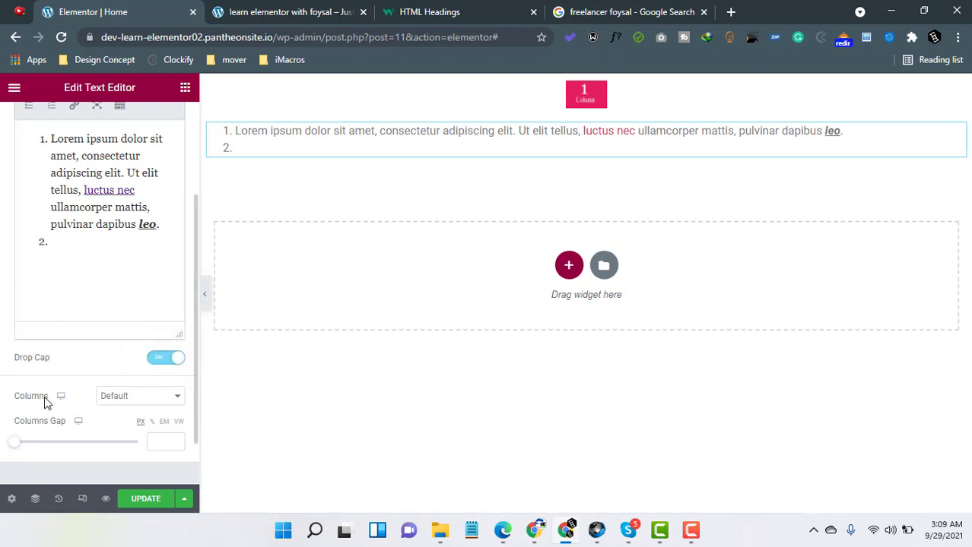
# Step: Set the number of text columns in the Text Editor widget to 2
pyautogui.click(121, 399)
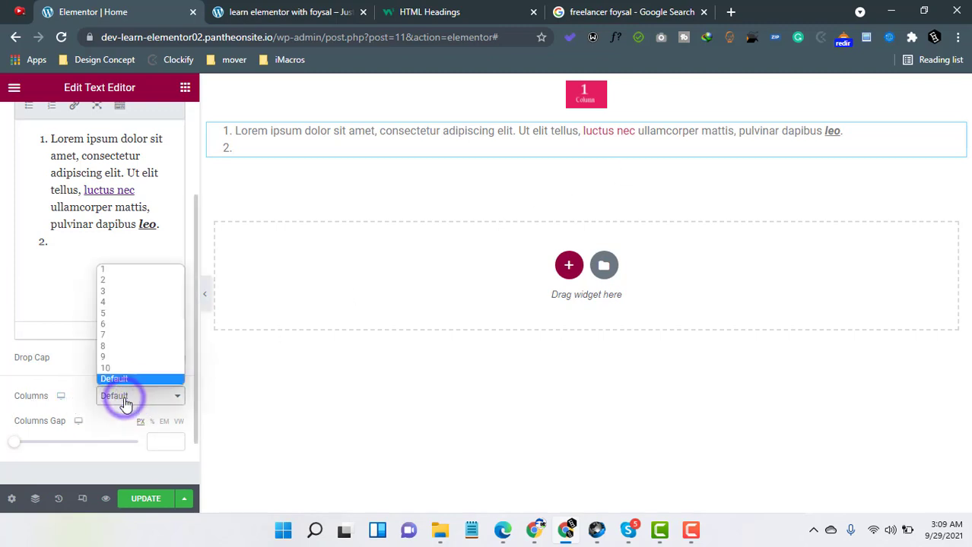
pyautogui.click(55, 244)
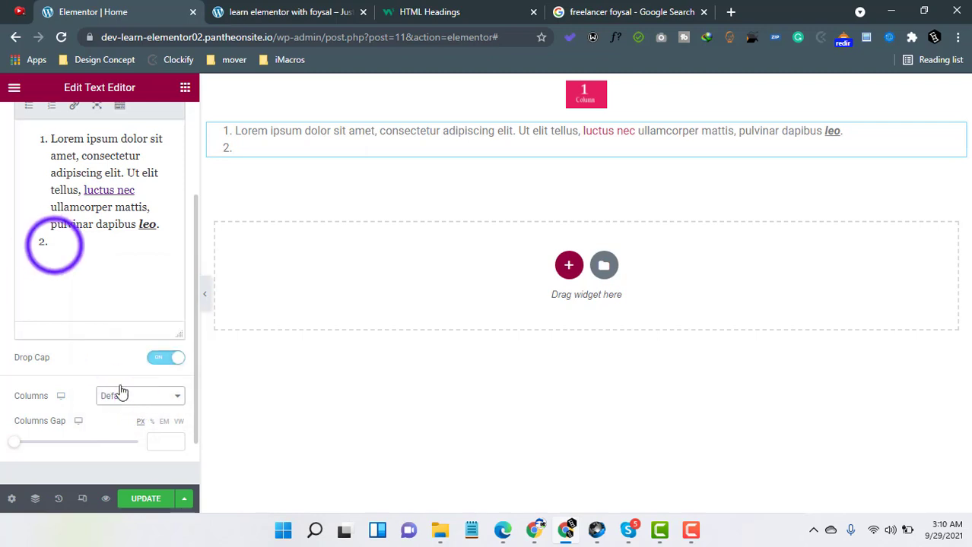
pyautogui.moveTo(52, 245); pyautogui.dragTo(47, 159)
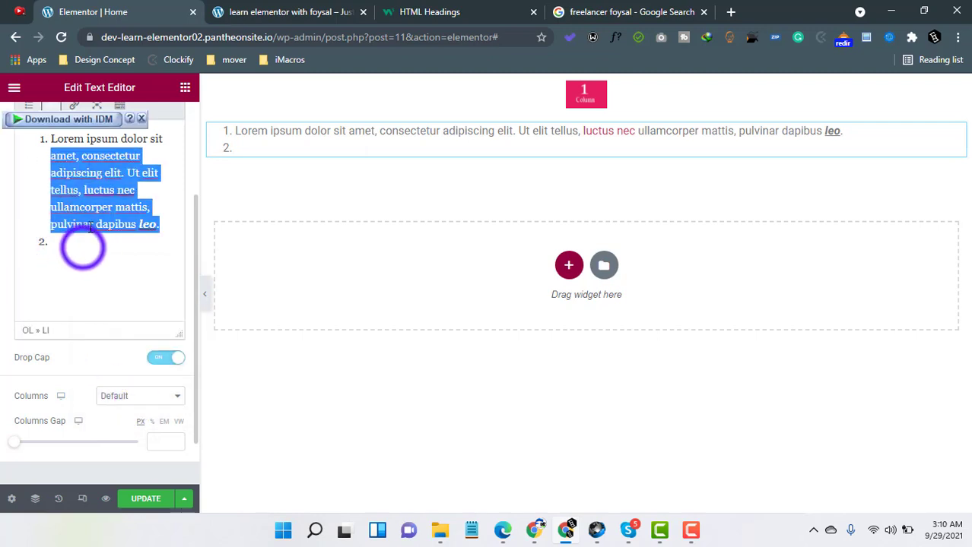
pyautogui.click(128, 397)
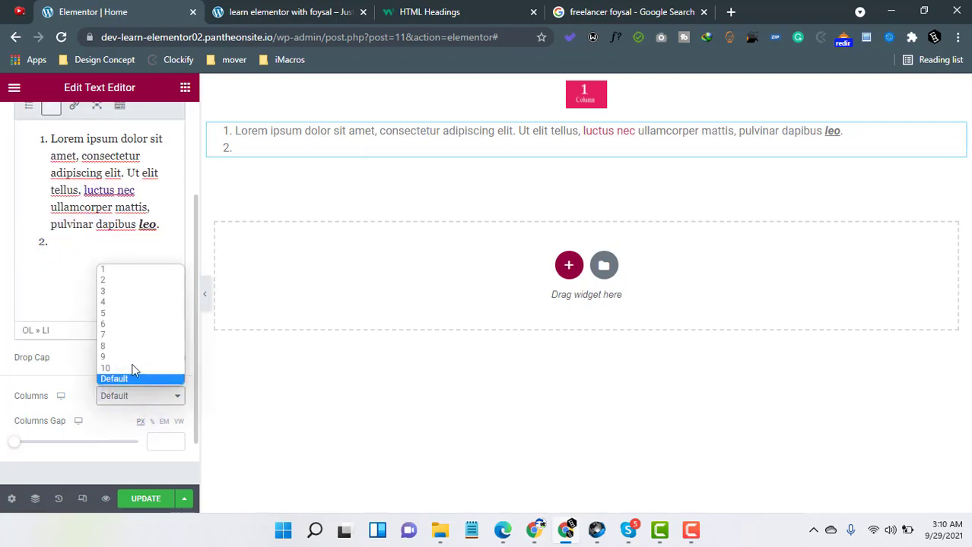
pyautogui.click(124, 293)
pyautogui.click(122, 281)
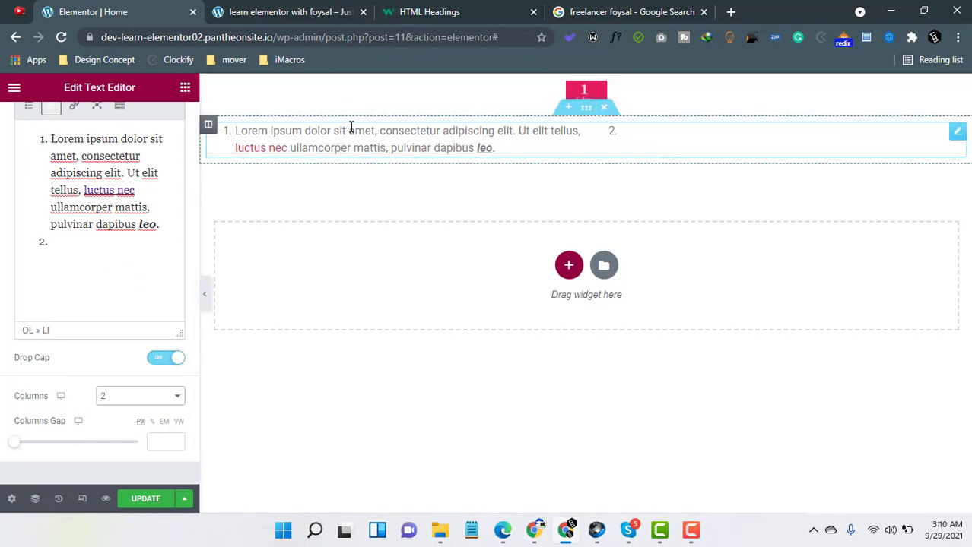
# Step: Add a new section with three equal columns below the text section
pyautogui.click(569, 264)
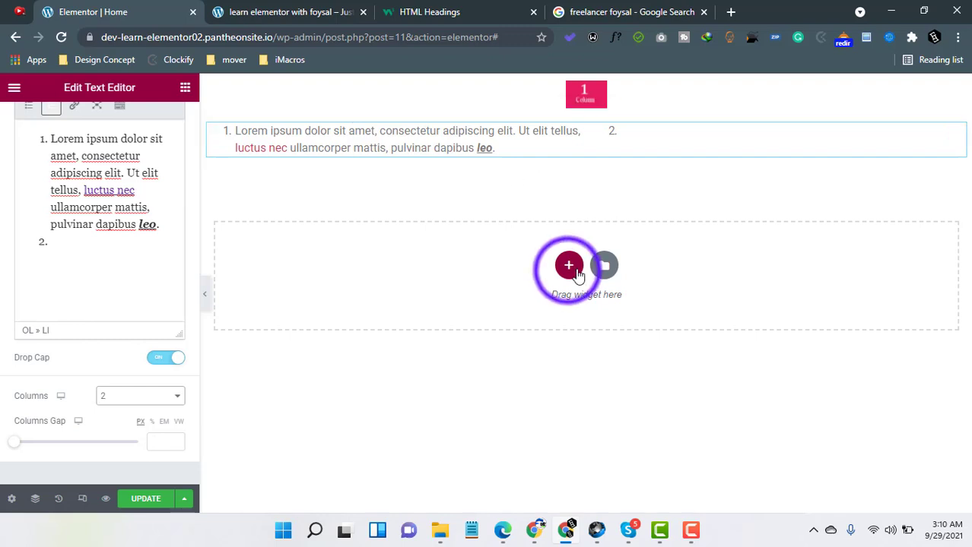
pyautogui.click(560, 308)
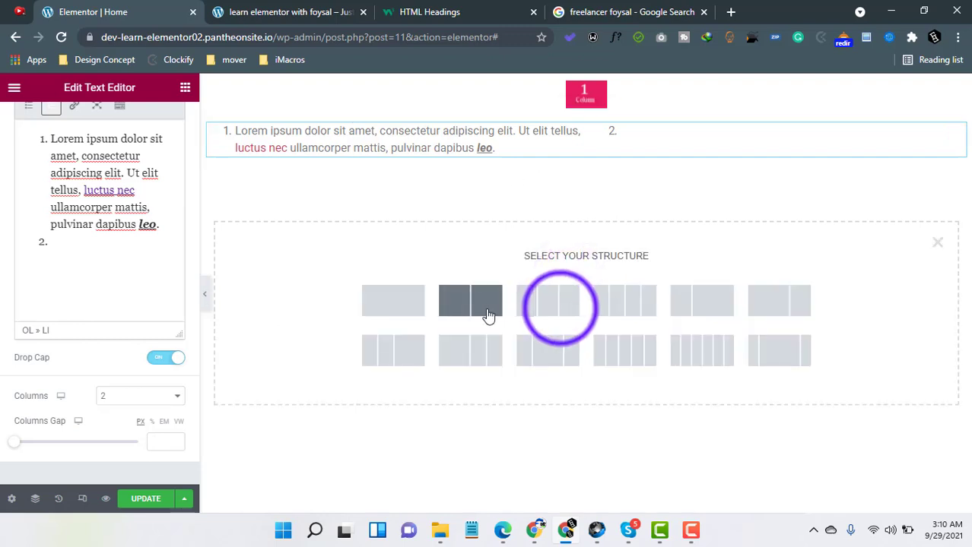
pyautogui.click(561, 308)
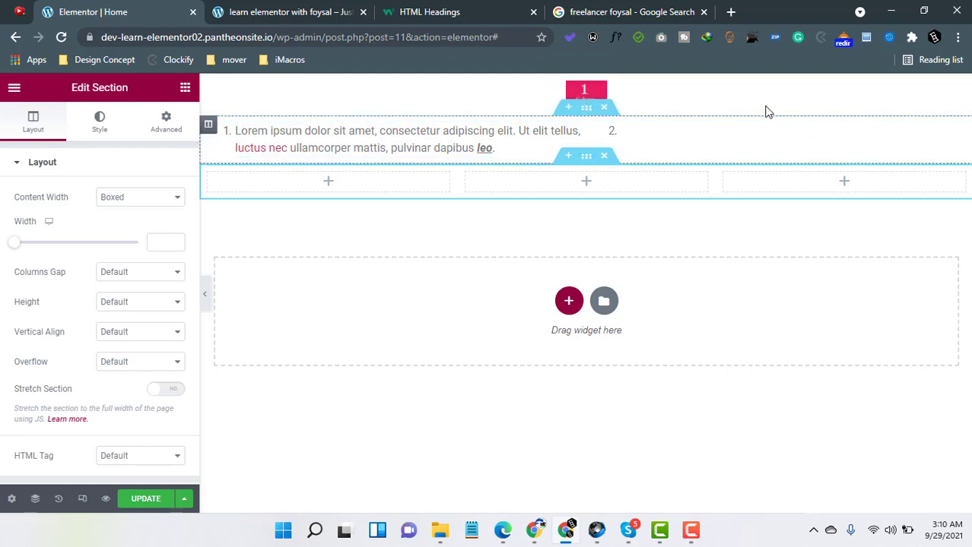
# Step: Look through the new section's layout settings and reopen the Text Editor widget's content settings
pyautogui.scroll(-2, 117, 395)
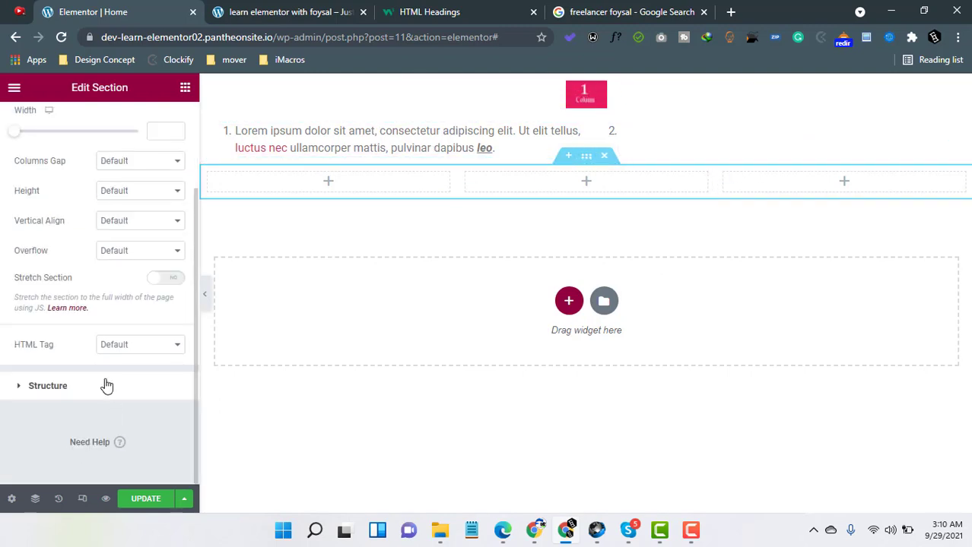
pyautogui.scroll(2, 118, 332)
pyautogui.click(498, 131)
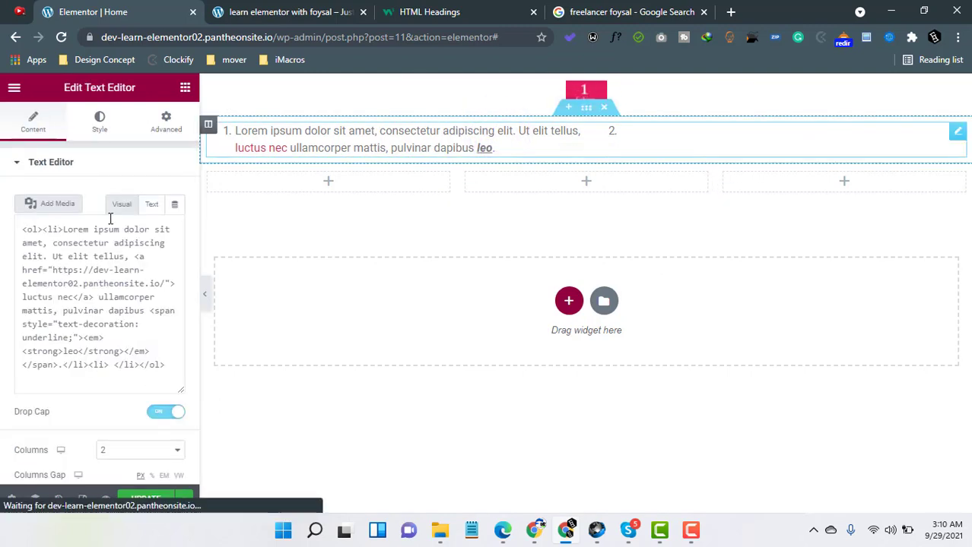
# Step: Set the number of text columns in the Text Editor widget to 3
pyautogui.scroll(-2, 118, 338)
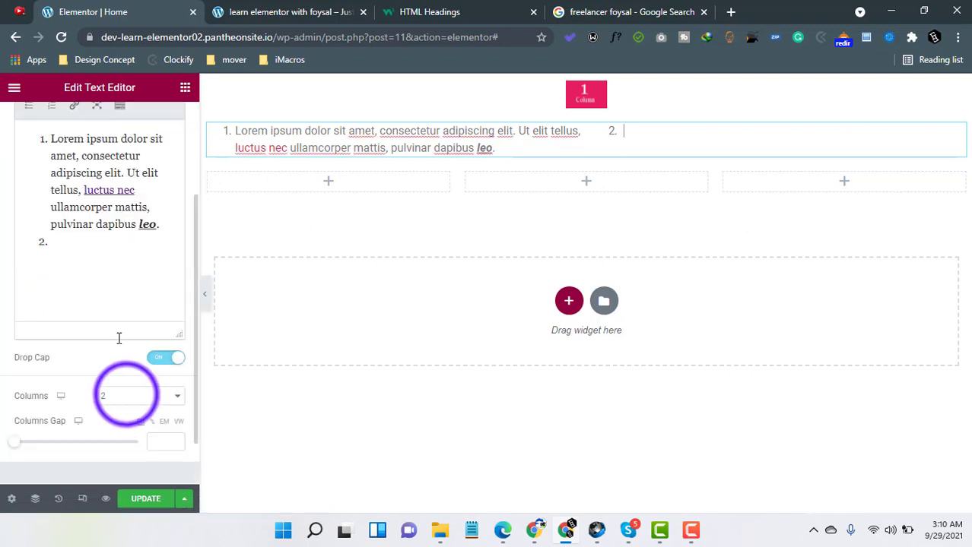
pyautogui.click(126, 396)
pyautogui.click(117, 282)
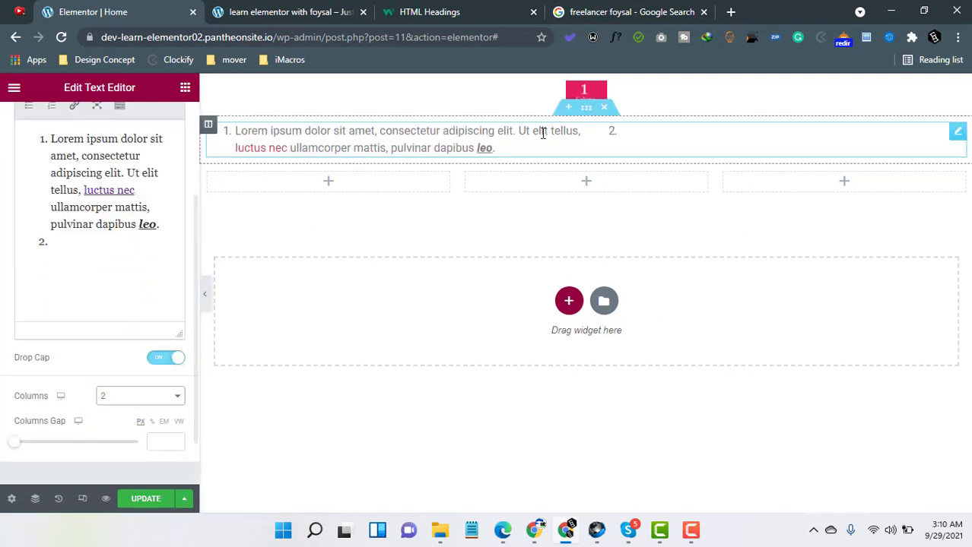
pyautogui.click(142, 397)
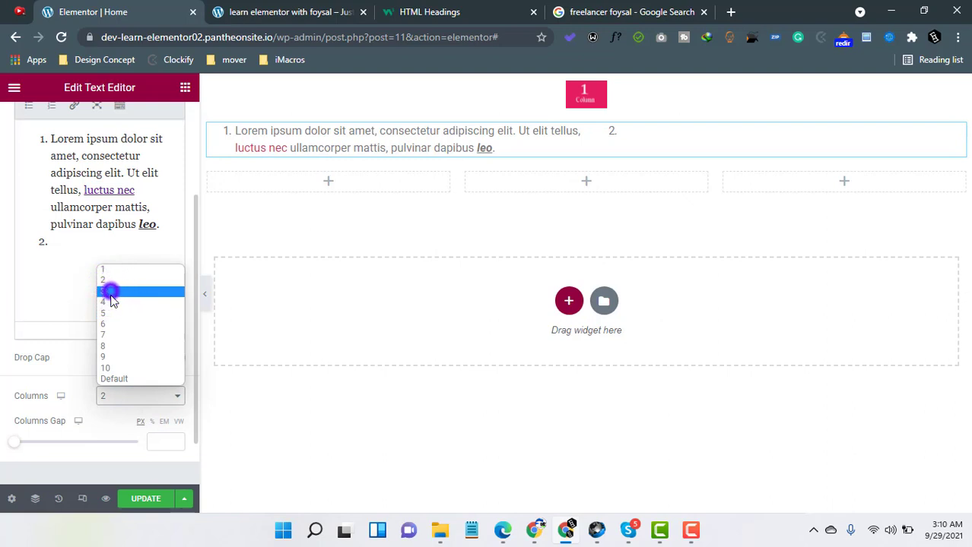
pyautogui.click(110, 292)
# Step: Enter GFGFGF as the second list item, then copy part of the list and paste it repeatedly to lengthen the text
pyautogui.click(65, 254)
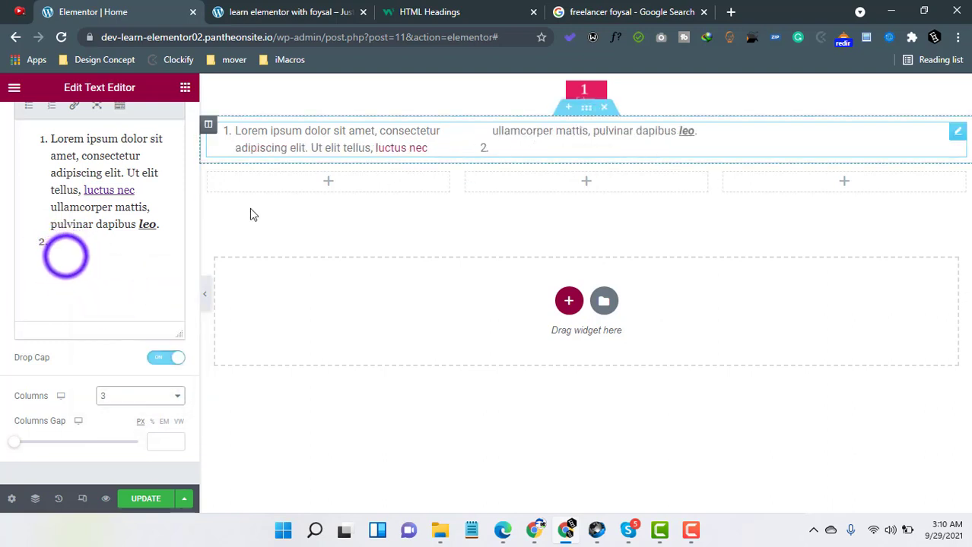
pyautogui.write('GFGFGF')
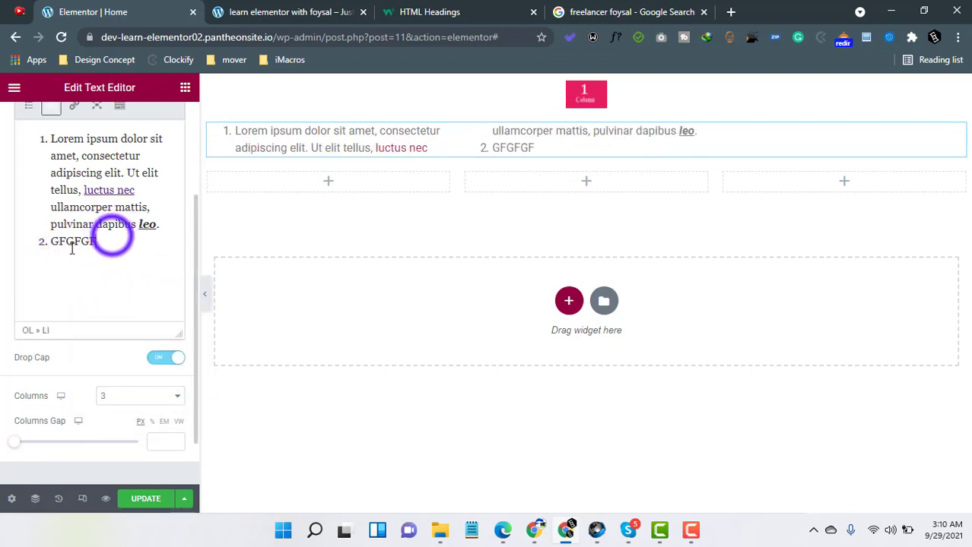
pyautogui.moveTo(112, 236); pyautogui.dragTo(63, 173)
pyautogui.hotkey('ctrl', 'c')
pyautogui.hotkey('ctrl', 'v')
pyautogui.hotkey('ctrl', 'v')
pyautogui.hotkey('ctrl', 'v')
pyautogui.hotkey('ctrl', 'v')
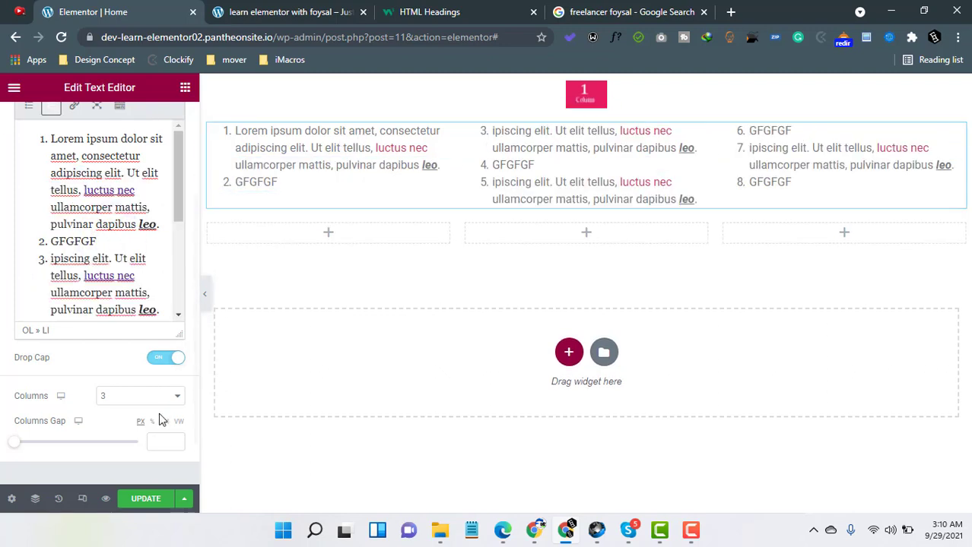
# Step: Set the Text Editor widget's text columns to 4 and its columns gap to 22 px
pyautogui.scroll(-1, 156, 410)
pyautogui.click(127, 334)
pyautogui.click(125, 383)
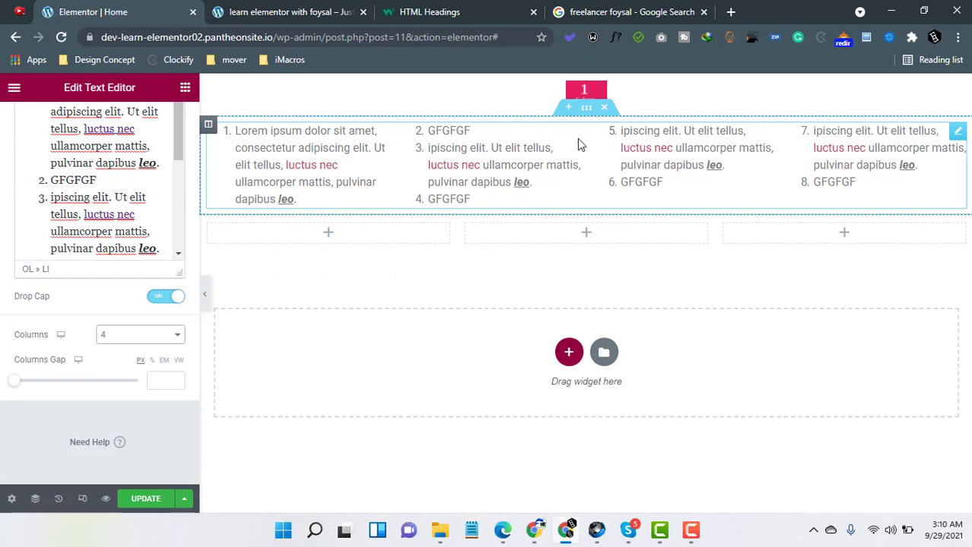
pyautogui.click(13, 383)
pyautogui.click(14, 381)
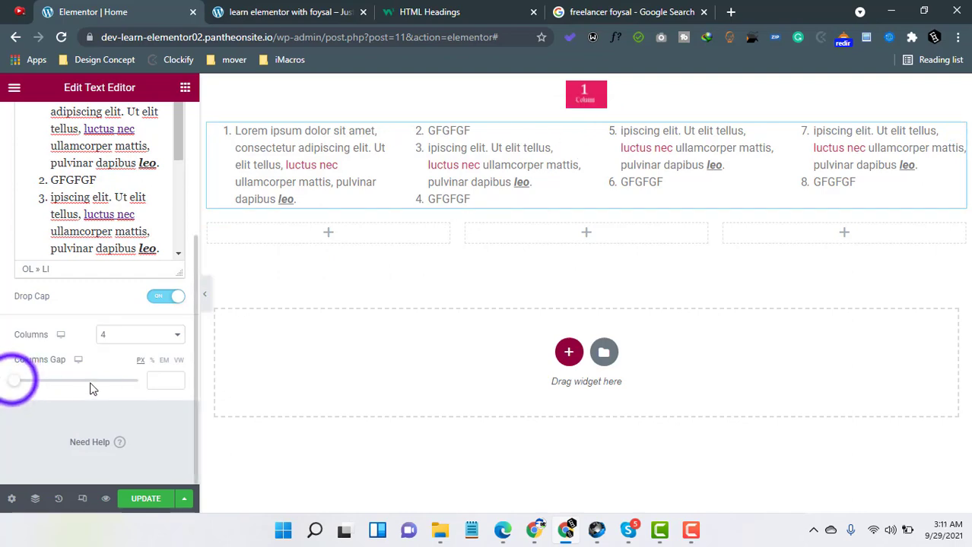
pyautogui.moveTo(13, 383); pyautogui.dragTo(39, 376)
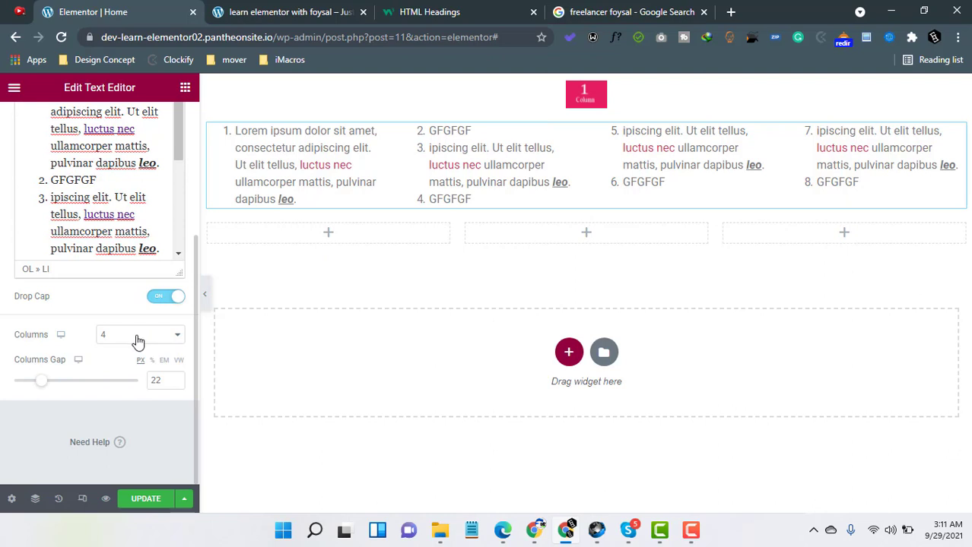
# Step: Look over the column structures offered for a new section, close them unused, and review the Text Editor's content
pyautogui.click(569, 352)
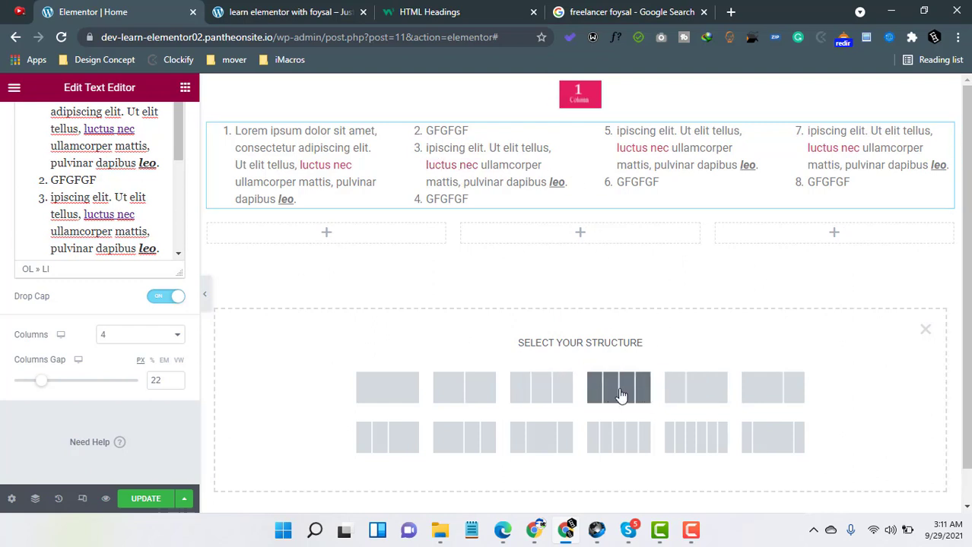
pyautogui.click(926, 329)
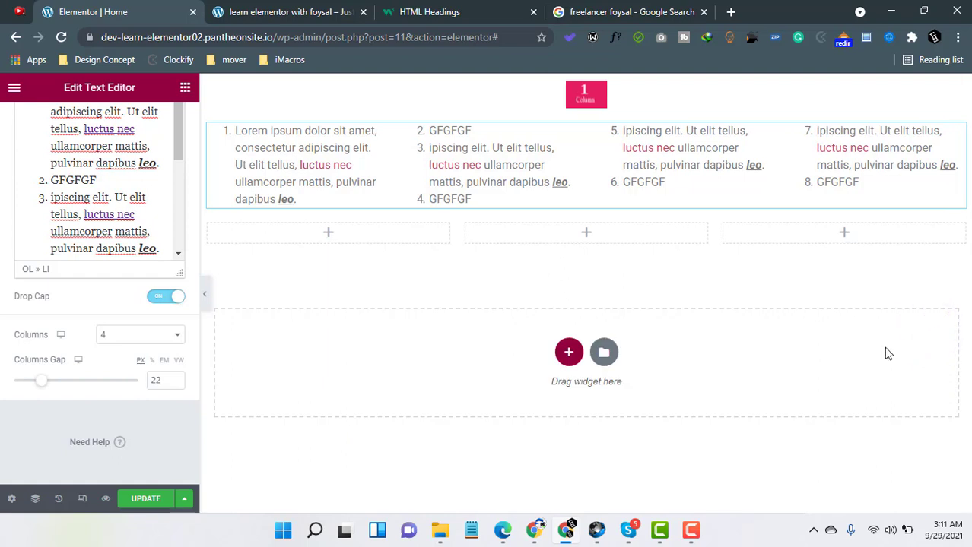
pyautogui.scroll(2, 119, 368)
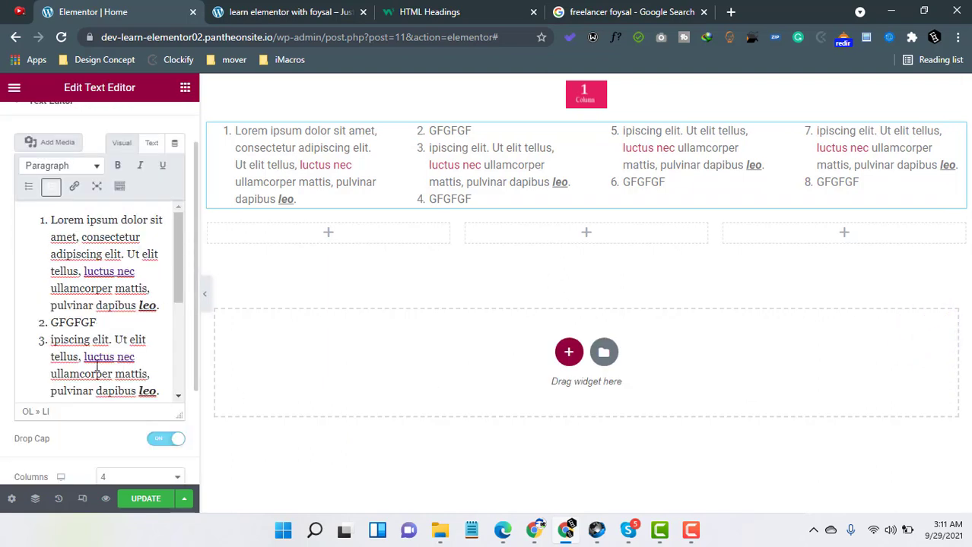
pyautogui.scroll(-3, 97, 366)
pyautogui.scroll(-2, 95, 447)
# Step: Set the Text Editor widget's text columns to 1 and its columns gap to 0 px
pyautogui.click(155, 336)
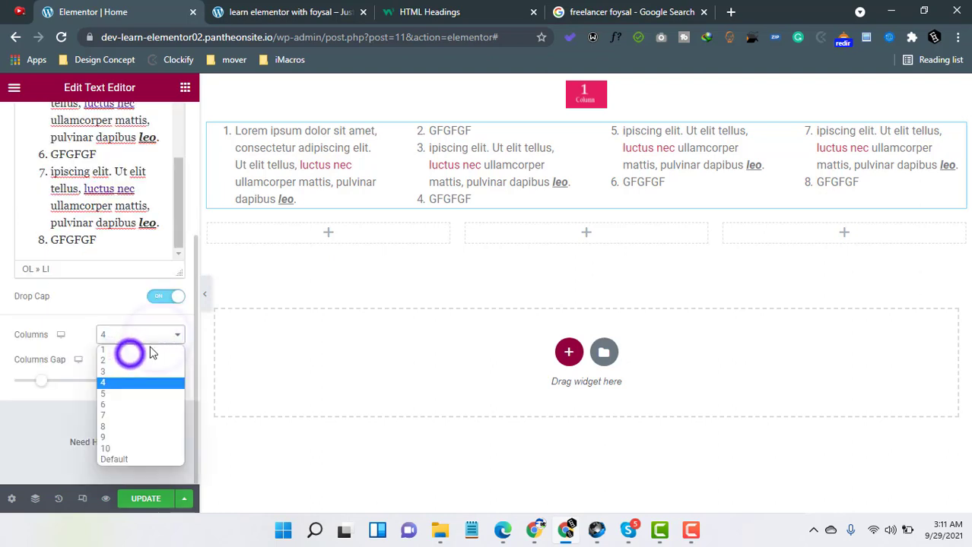
pyautogui.click(131, 350)
pyautogui.click(156, 382)
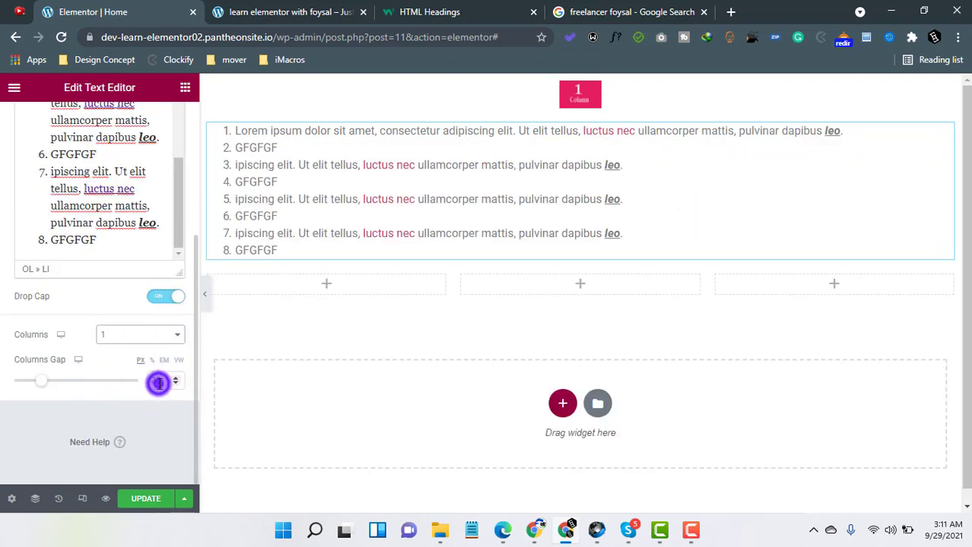
pyautogui.doubleClick(159, 384)
pyautogui.write('0')
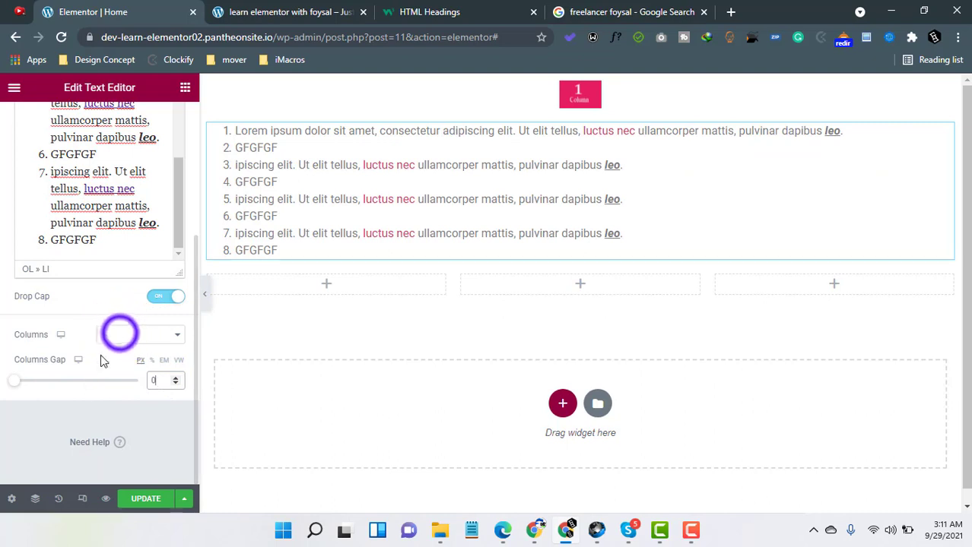
# Step: Return the Columns setting to Default and turn off Drop Cap
pyautogui.click(120, 335)
pyautogui.click(118, 462)
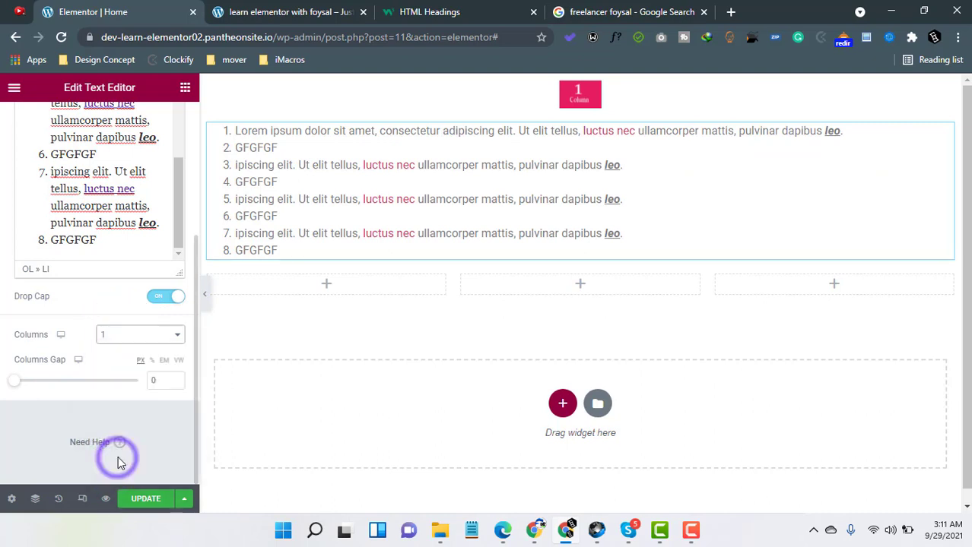
pyautogui.click(168, 296)
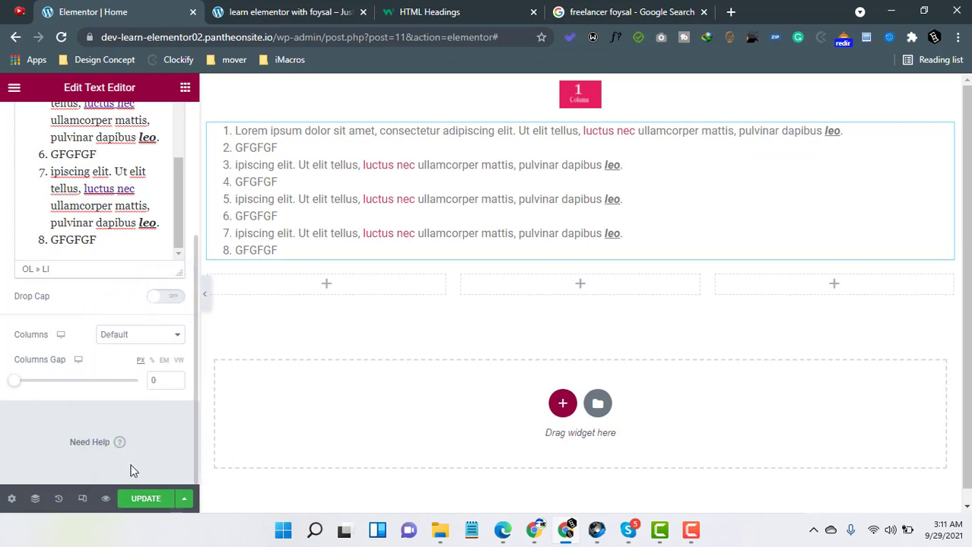
# Step: Delete the GFGFGF text and all the pasted list items after the first list item
pyautogui.moveTo(108, 240); pyautogui.dragTo(39, 183)
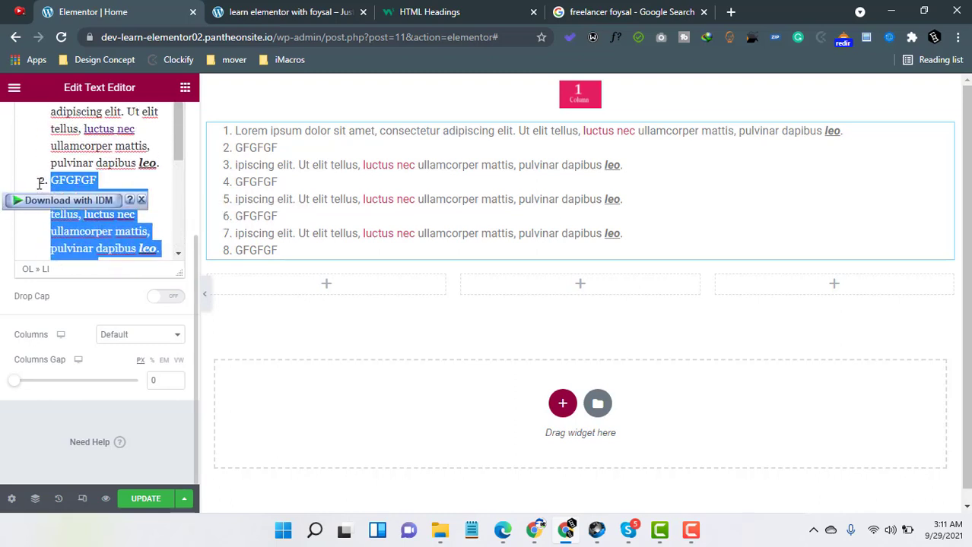
pyautogui.press('BackSpace')
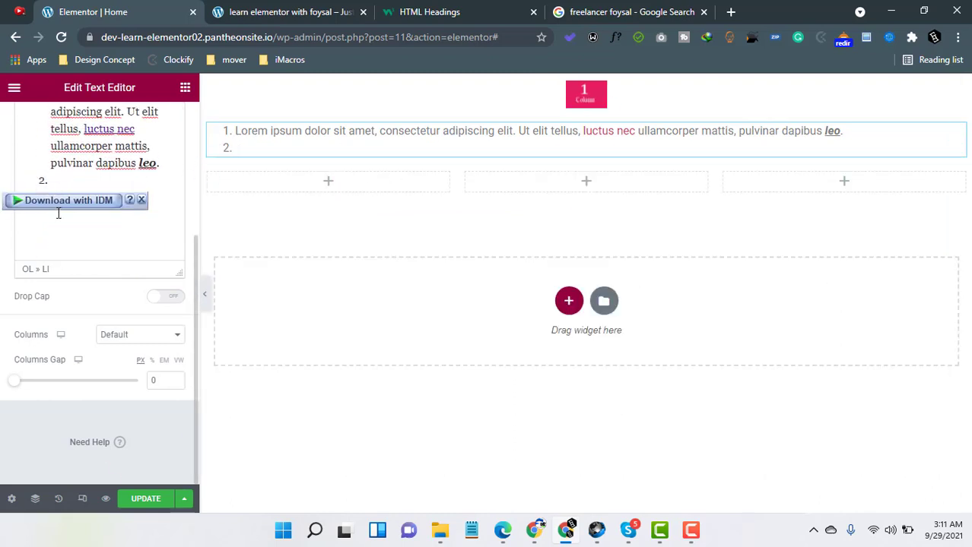
pyautogui.click(112, 410)
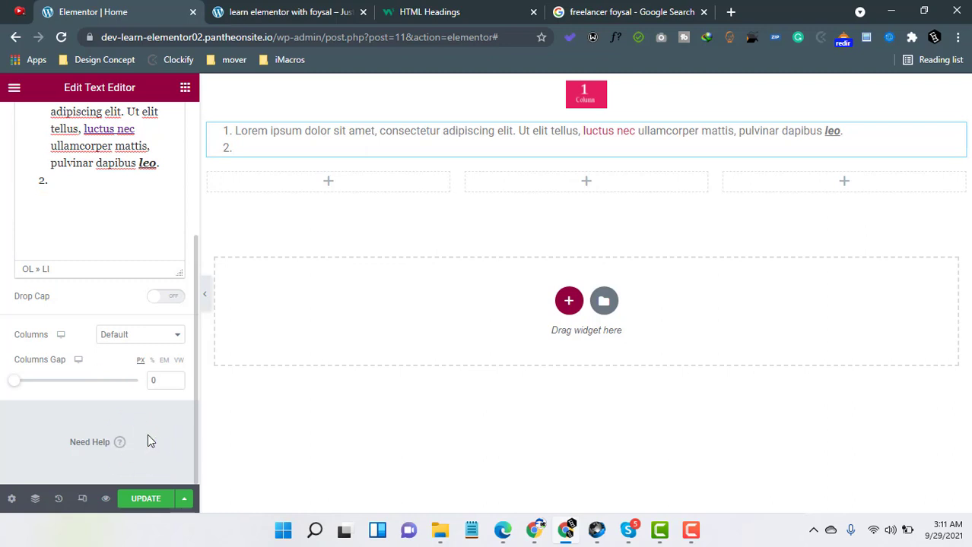
# Step: Copy the full text of the first list item in the Text Editor
pyautogui.scroll(2, 98, 183)
pyautogui.scroll(1, 110, 164)
pyautogui.moveTo(162, 368); pyautogui.dragTo(85, 332)
pyautogui.moveTo(54, 298); pyautogui.dragTo(50, 282)
pyautogui.hotkey('ctrl', 'c')
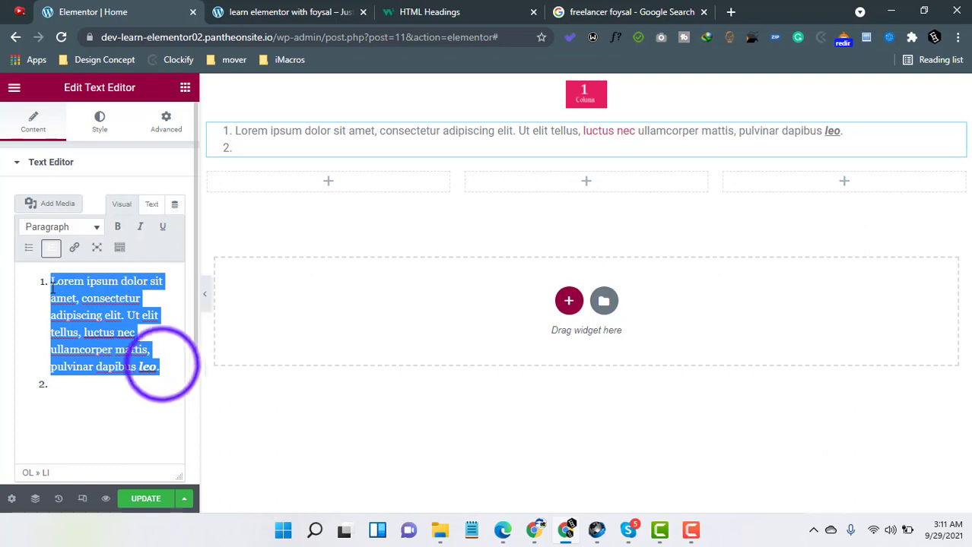
# Step: Try pasting the copied text as further numbered list items, then undo the pasted content
pyautogui.click(163, 366)
pyautogui.press('Return')
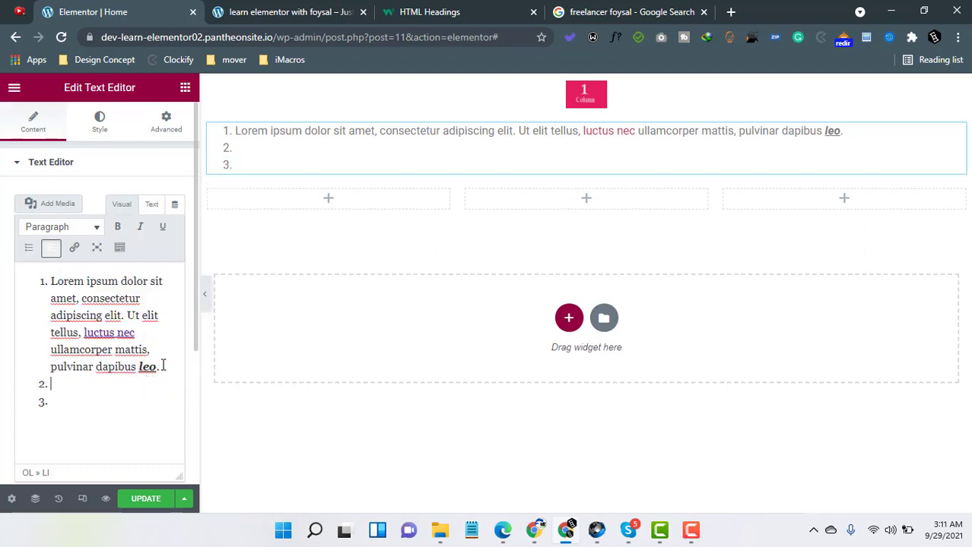
pyautogui.hotkey('ctrl', 'v')
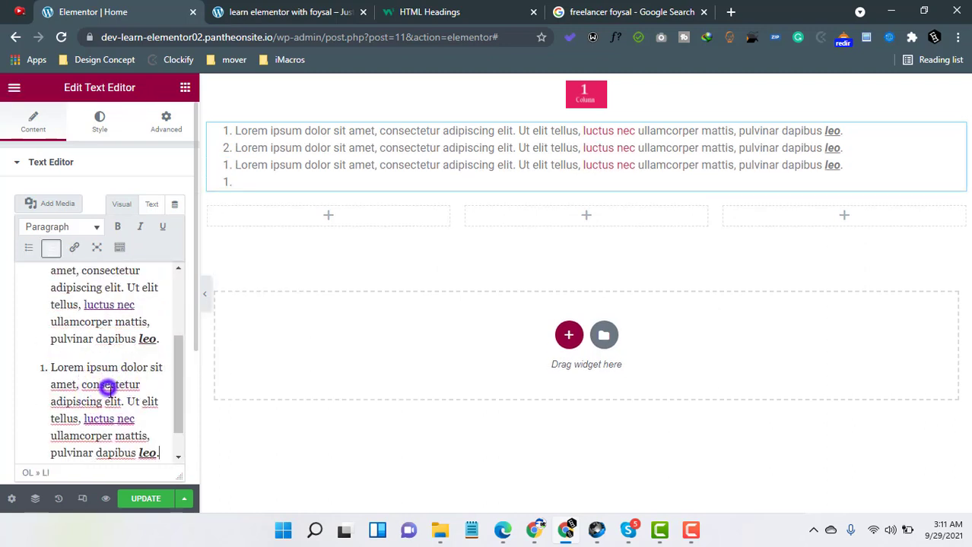
pyautogui.hotkey('ctrl', 'a')
pyautogui.click(157, 342)
pyautogui.moveTo(157, 342); pyautogui.dragTo(78, 308)
pyautogui.click(79, 308)
pyautogui.hotkey('ctrl', 'z')
pyautogui.hotkey('ctrl', 'z')
pyautogui.hotkey('ctrl', 'z')
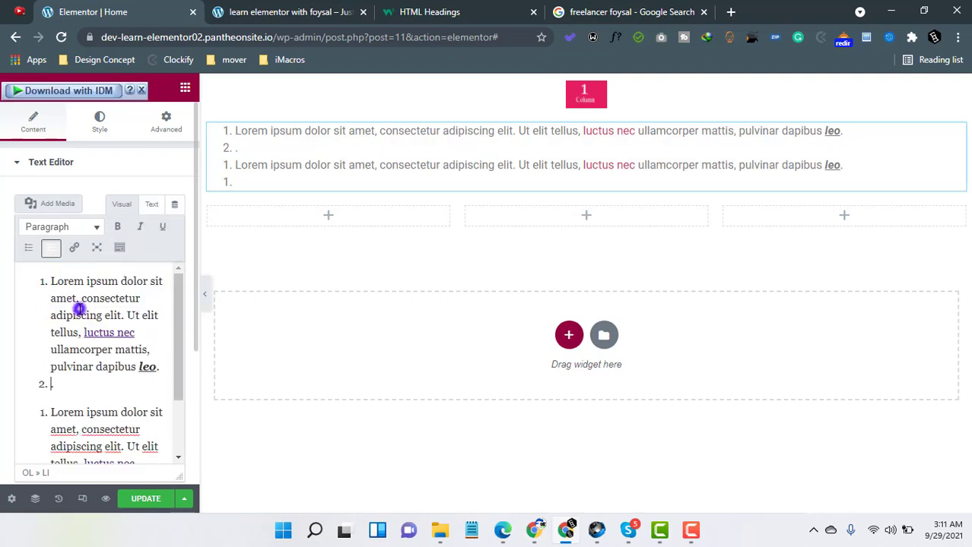
# Step: Remove the numbered list formatting from all the text in the editor
pyautogui.click(75, 393)
pyautogui.hotkey('ctrl', 'a')
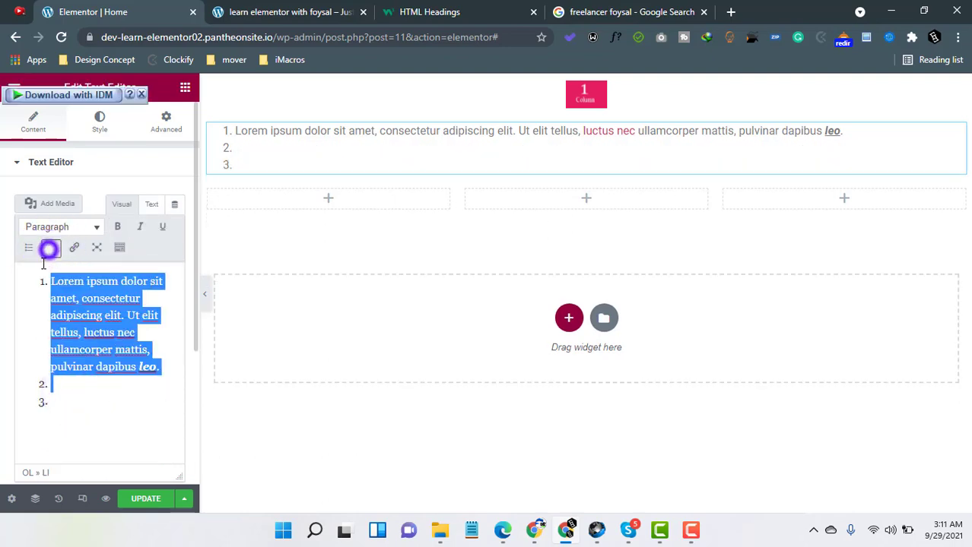
pyautogui.click(51, 248)
# Step: Paste the copied Lorem ipsum text eight times directly after the first paragraph's text to form one long paragraph
pyautogui.click(76, 357)
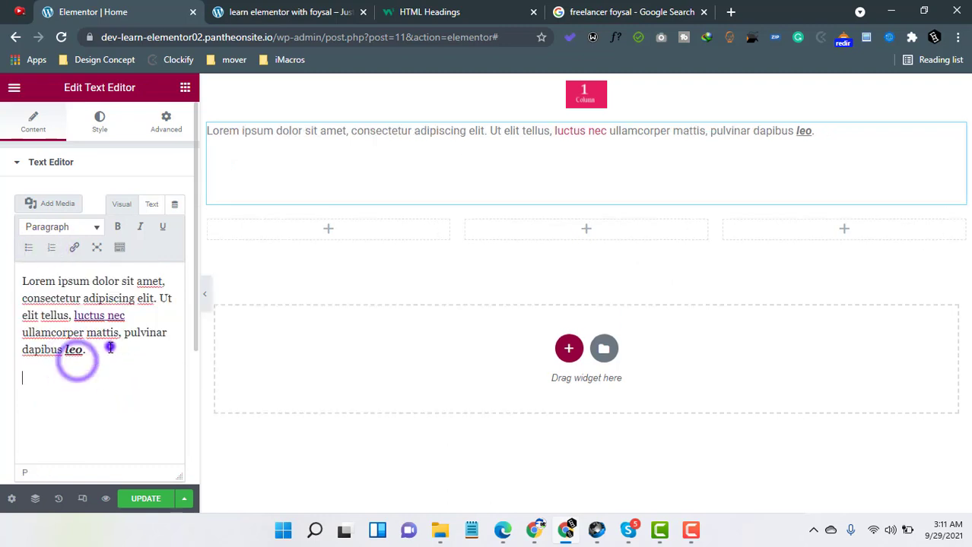
pyautogui.tripleClick(91, 349)
pyautogui.click(93, 356)
pyautogui.hotkey('ctrl', 'v')
pyautogui.hotkey('ctrl', 'v')
pyautogui.hotkey('ctrl', 'v')
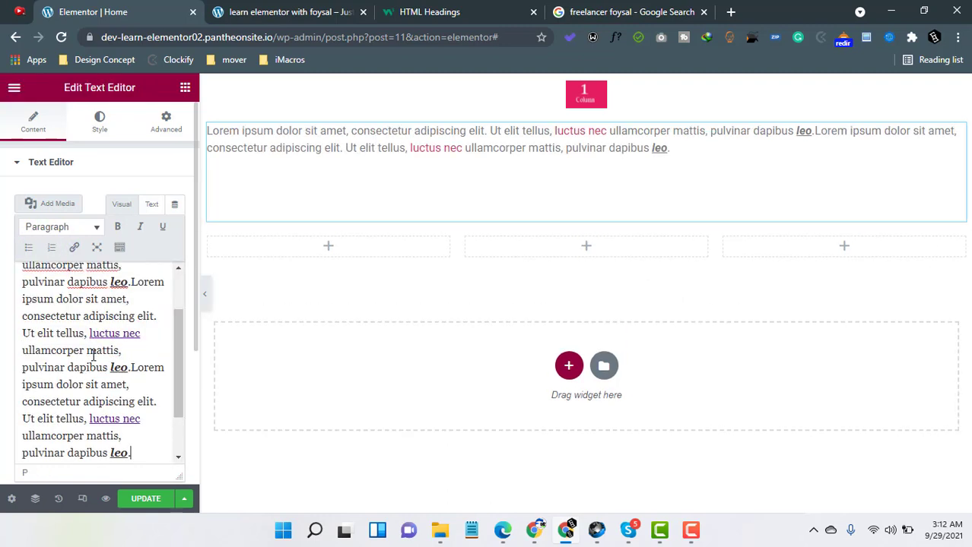
pyautogui.click(136, 456)
pyautogui.hotkey('ctrl', 'v')
pyautogui.hotkey('ctrl', 'v')
pyautogui.hotkey('ctrl', 'v')
pyautogui.hotkey('ctrl', 'v')
pyautogui.hotkey('ctrl', 'v')
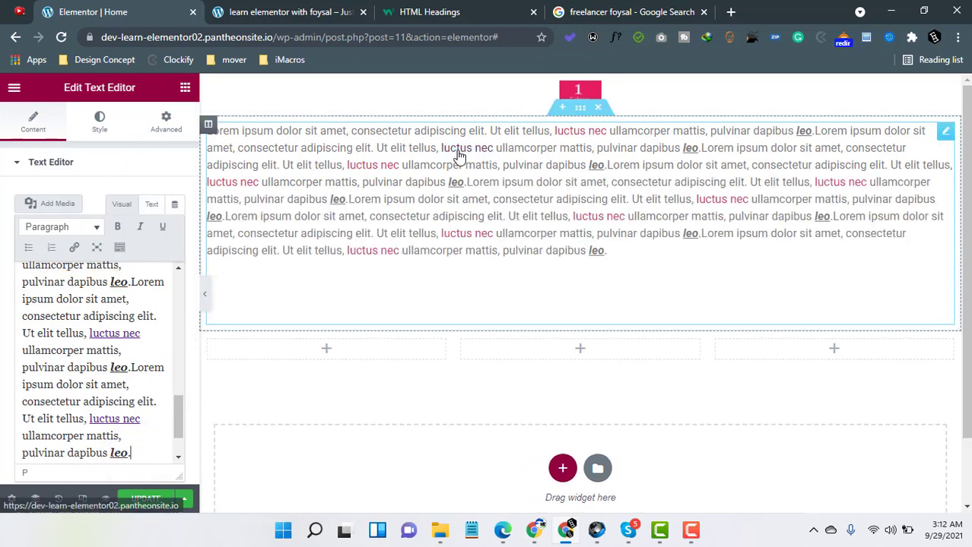
# Step: Try right, center, justified and left alignment in the widget's style settings, and finish by choosing justified alignment
pyautogui.click(99, 122)
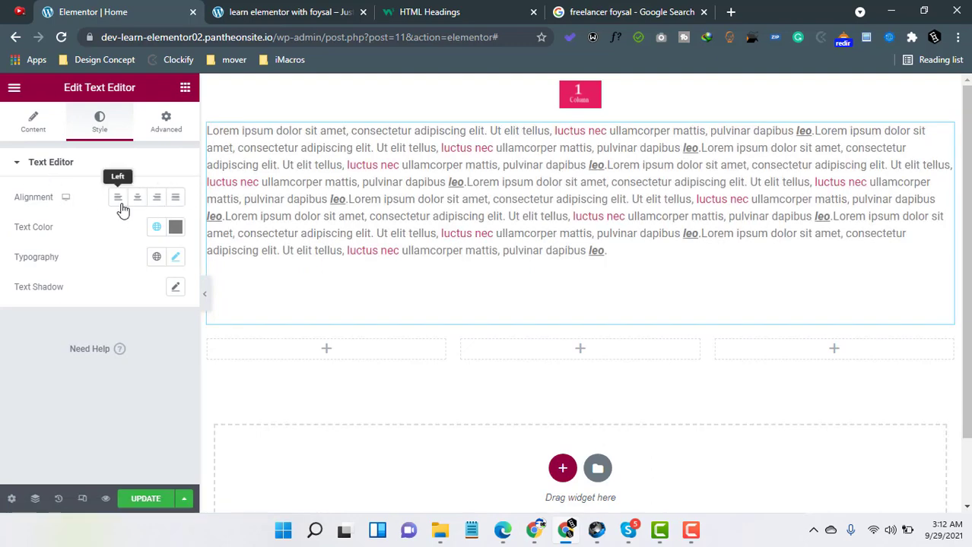
pyautogui.click(155, 197)
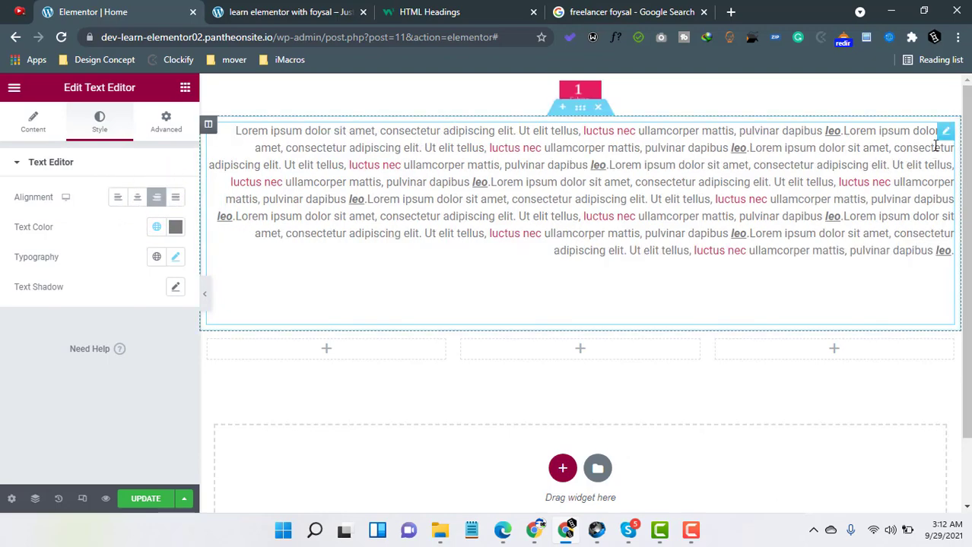
pyautogui.click(137, 196)
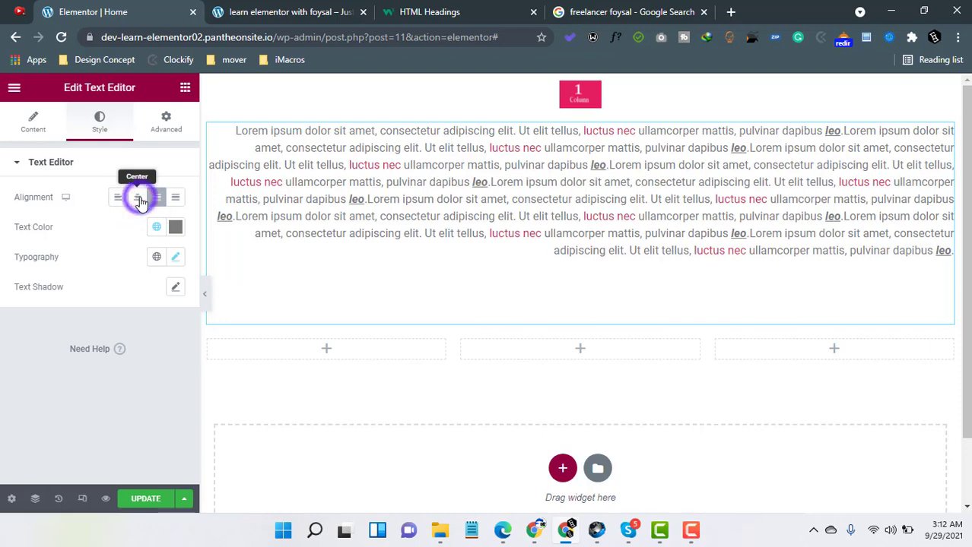
pyautogui.click(176, 198)
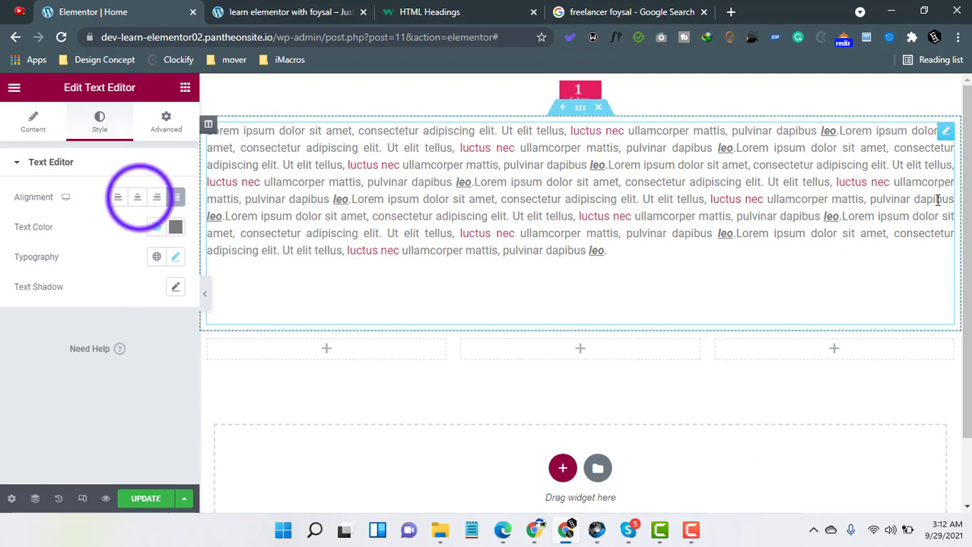
pyautogui.click(138, 199)
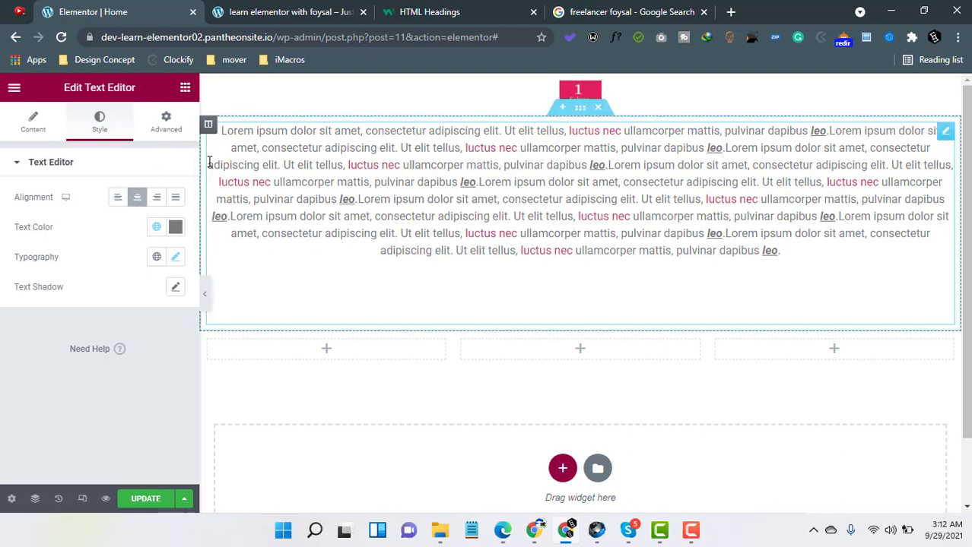
pyautogui.click(119, 198)
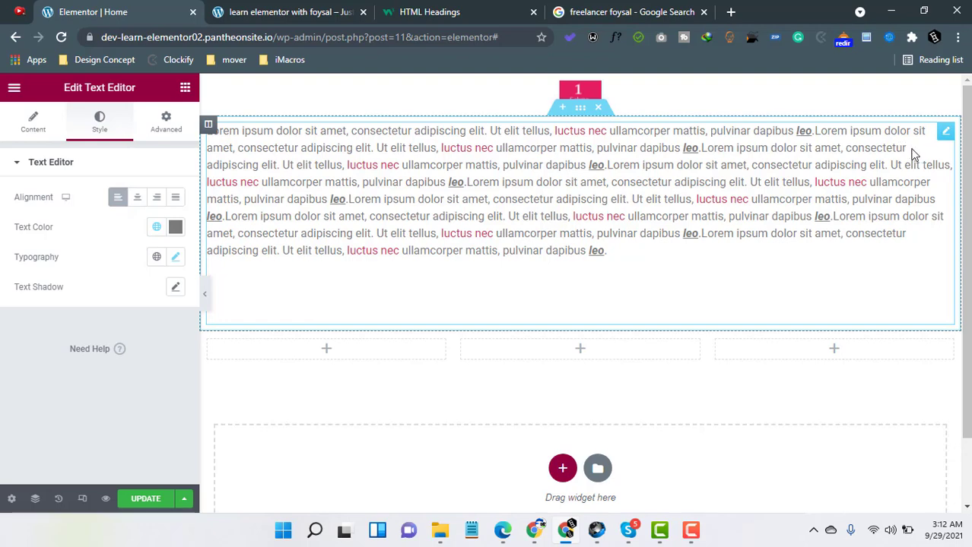
pyautogui.click(176, 197)
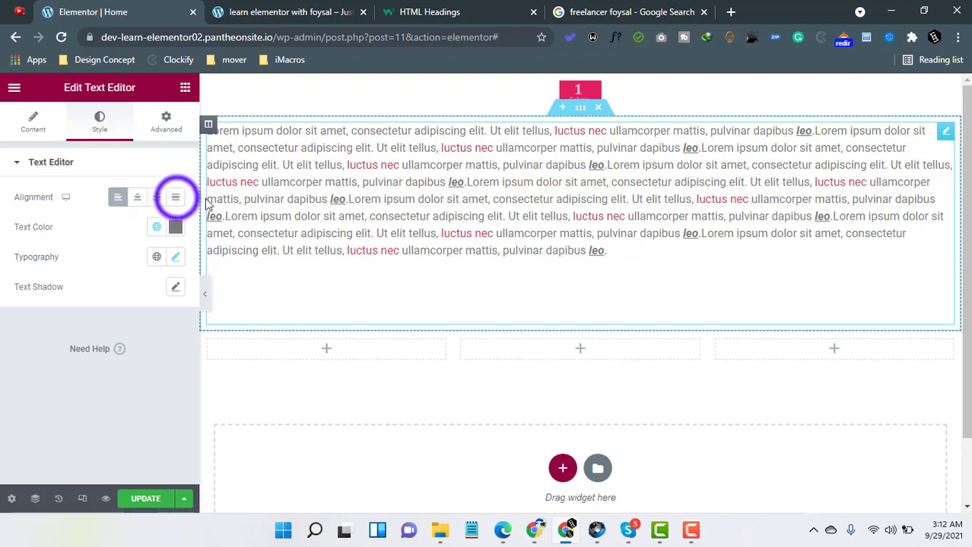